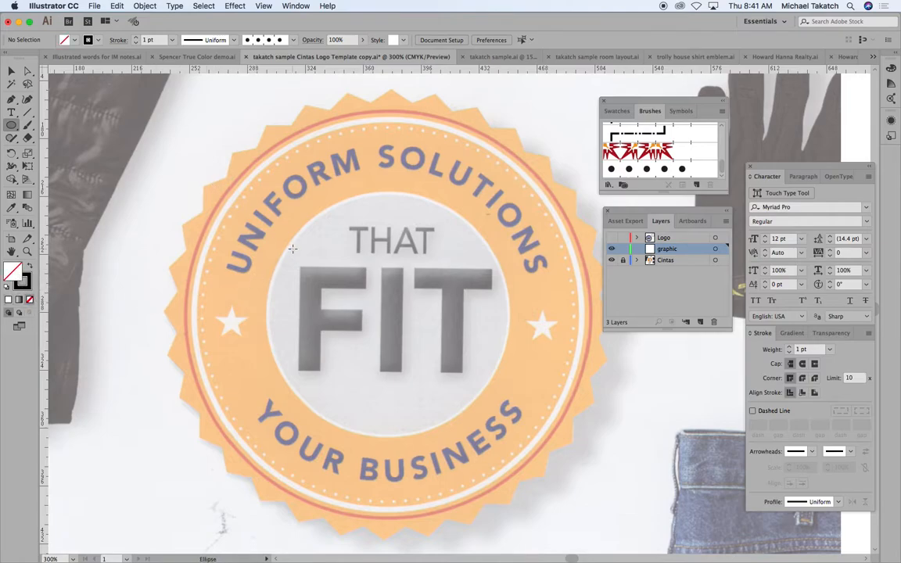
Draw a 150 pt circle over the badge's inner circle and place horizontal and vertical guides through its centre
{"action": "mouse_move", "coordinate": [284, 243]}
{"action": "left_mouse_down"}
{"action": "mouse_move", "coordinate": [435, 399]}
{"action": "mouse_move", "coordinate": [499, 432]}
{"action": "mouse_move", "coordinate": [489, 435]}
{"action": "mouse_move", "coordinate": [434, 362]}
{"action": "mouse_move", "coordinate": [510, 421]}
{"action": "left_mouse_up"}
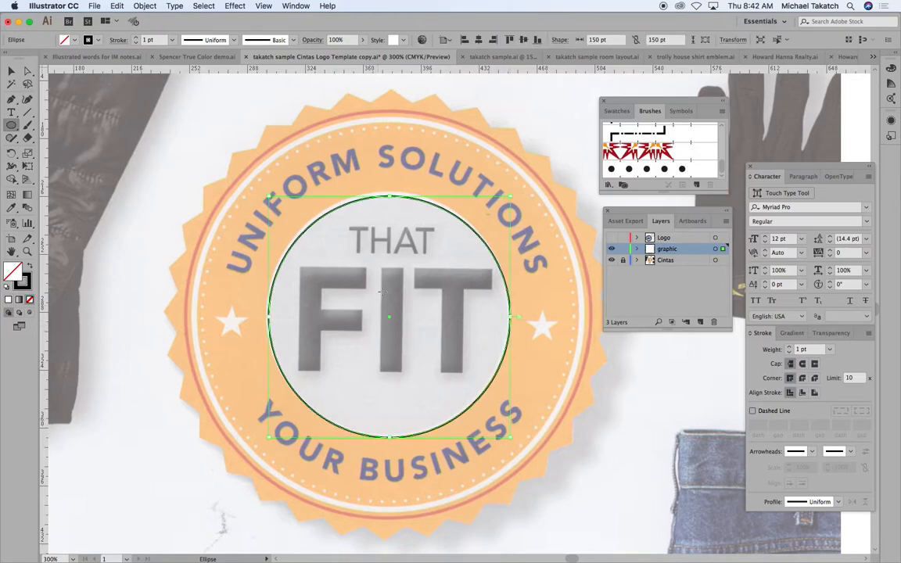
{"action": "left_click_drag", "start_coordinate": [45, 298], "coordinate": [226, 323]}
{"action": "left_click_drag", "start_coordinate": [374, 341], "coordinate": [388, 332]}
{"action": "left_click_drag", "start_coordinate": [295, 70], "coordinate": [383, 317]}
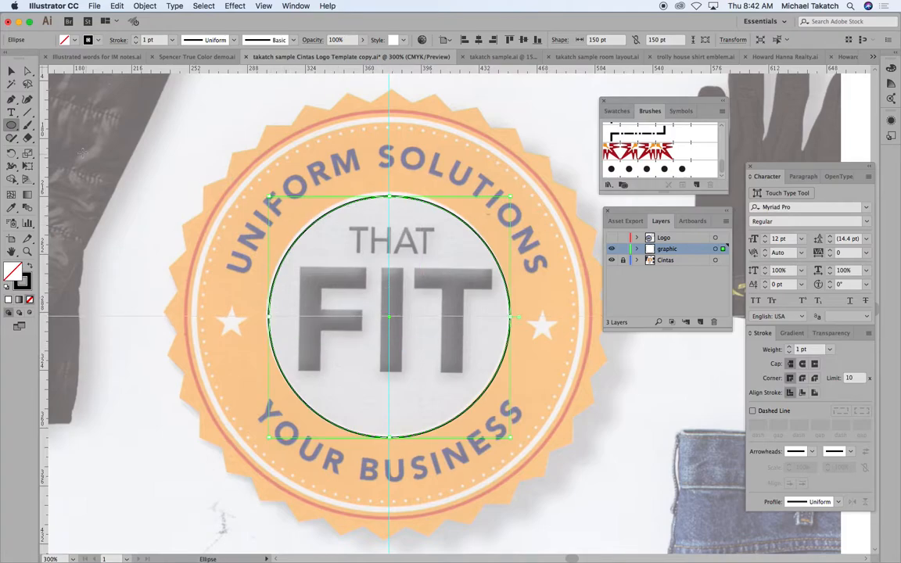
Draw a second circle about 185 pt in diameter from the guide intersection, along the baseline of the upper lettering
{"action": "left_click", "coordinate": [12, 126]}
{"action": "key", "text": "super+shift+a"}
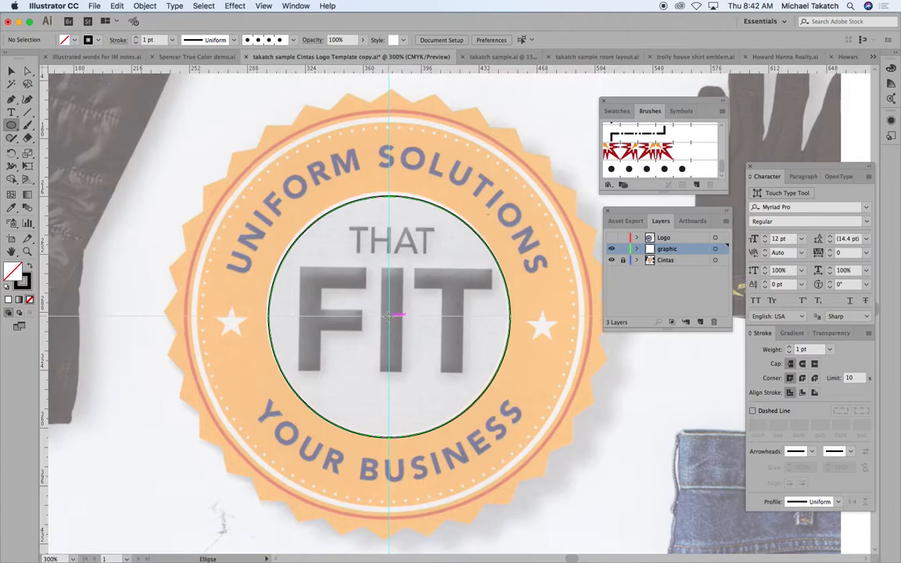
{"action": "mouse_move", "coordinate": [391, 315]}
{"action": "left_mouse_down"}
{"action": "mouse_move", "coordinate": [470, 368]}
{"action": "mouse_move", "coordinate": [523, 466]}
{"action": "left_mouse_up"}
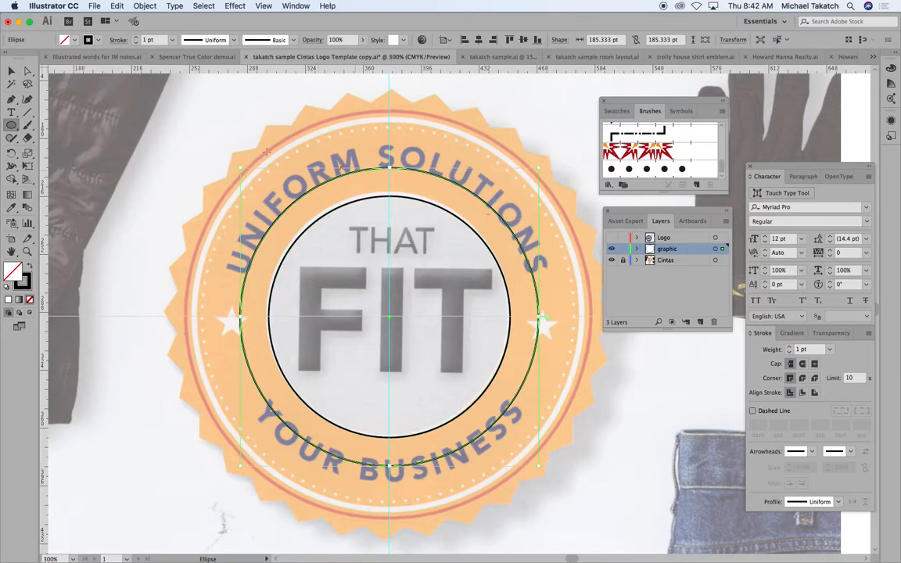
Add the text UNIFORM SOLUTIONS along the outer circle's path
{"action": "left_click", "coordinate": [12, 113]}
{"action": "left_click_drag", "start_coordinate": [12, 112], "coordinate": [67, 133]}
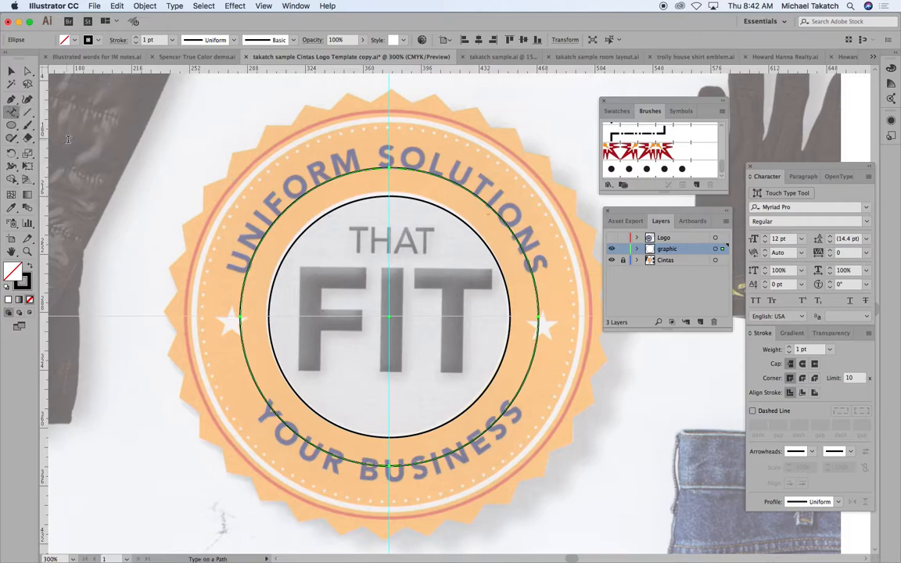
{"action": "left_click", "coordinate": [306, 191]}
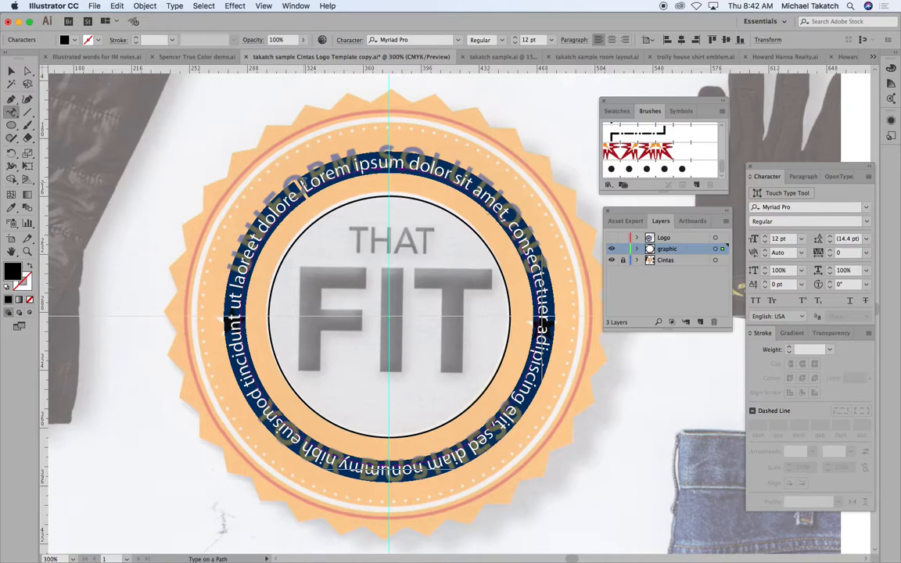
{"action": "type", "text": "UNIR"}
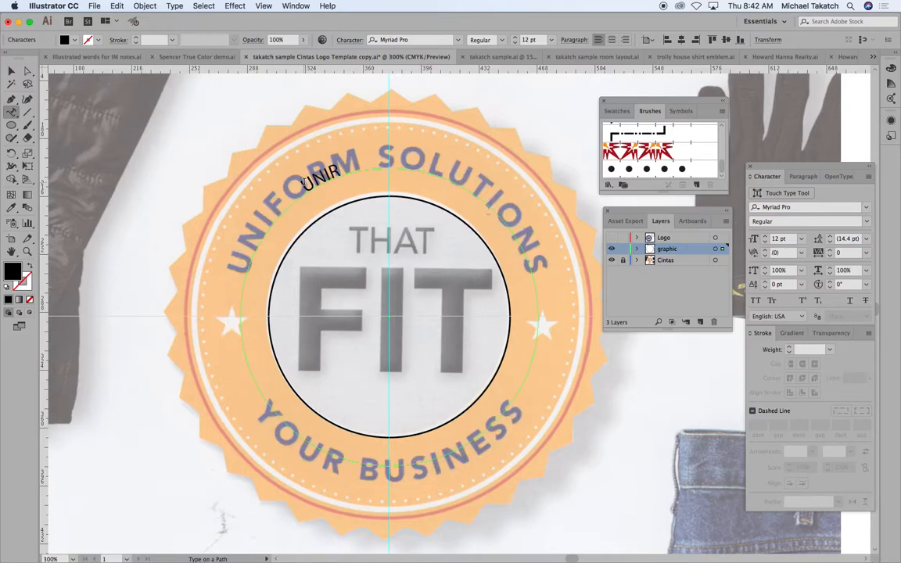
{"action": "key", "text": "BackSpace"}
{"action": "type", "text": "FORM SOLUTIONS"}
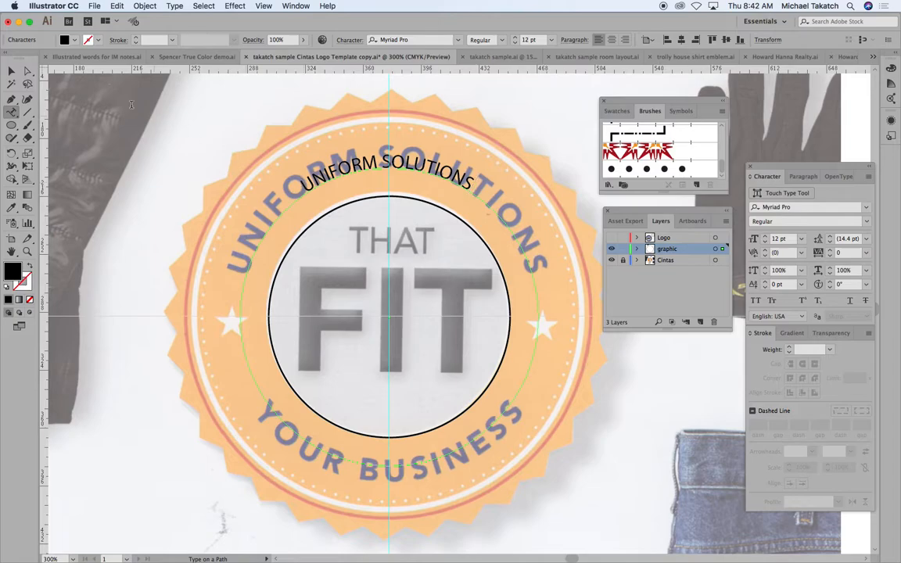
Set the UNIFORM SOLUTIONS path text to Myriad Pro Bold, moving the floating panels within reach
{"action": "left_click", "coordinate": [12, 71]}
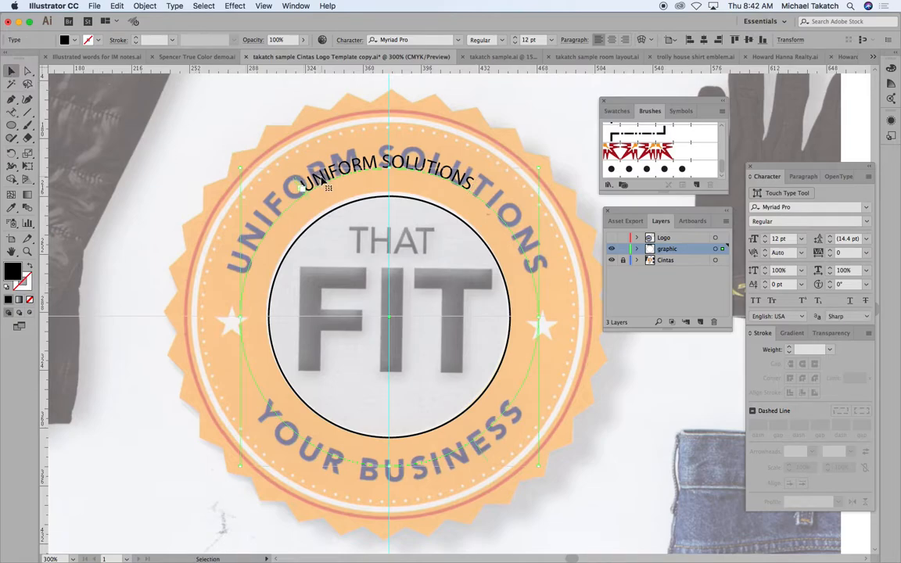
{"action": "left_click_drag", "start_coordinate": [788, 169], "coordinate": [586, 162]}
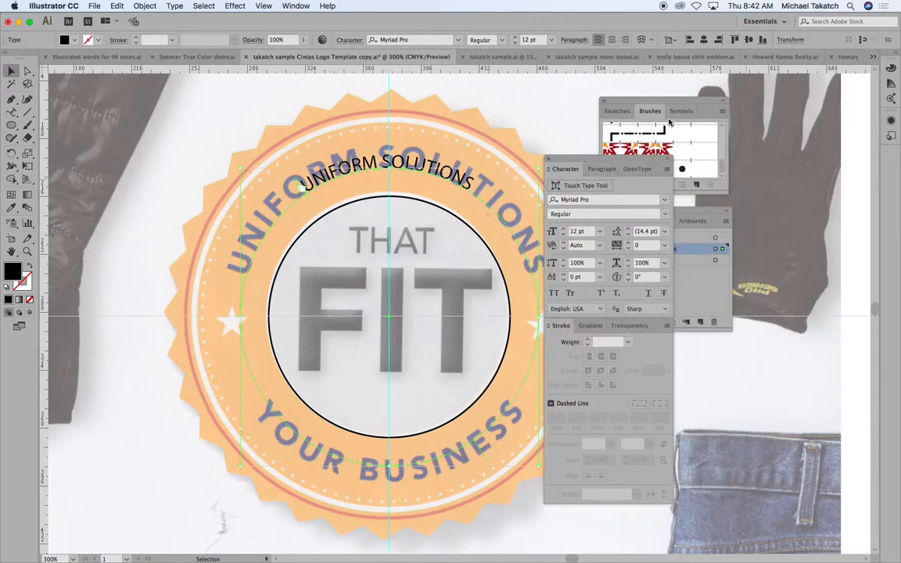
{"action": "left_click_drag", "start_coordinate": [612, 101], "coordinate": [745, 98]}
{"action": "left_click_drag", "start_coordinate": [725, 213], "coordinate": [844, 205]}
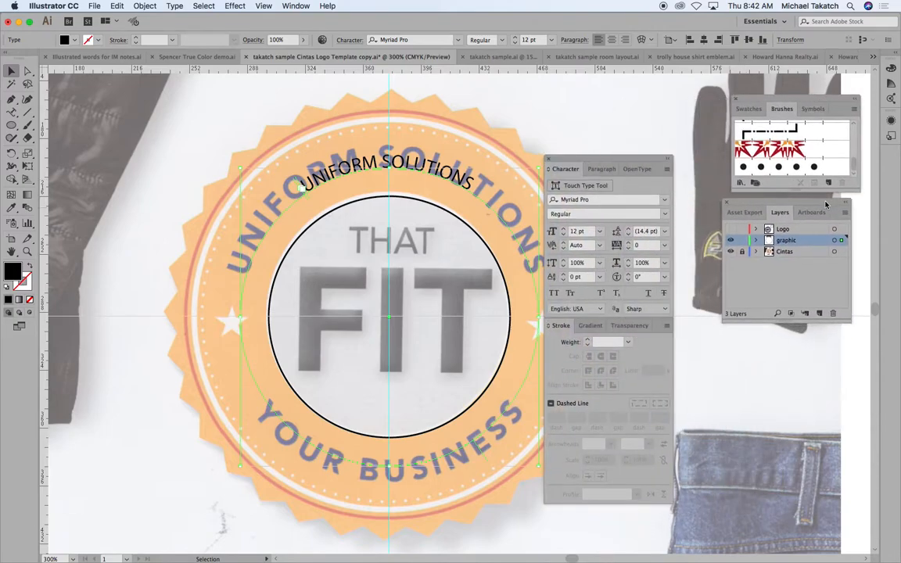
{"action": "left_click", "coordinate": [637, 201]}
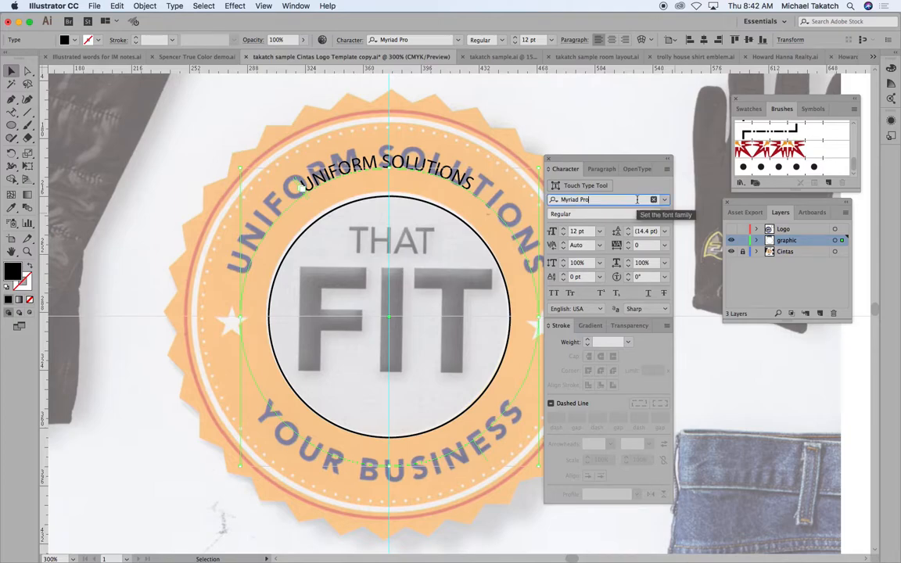
{"action": "left_click", "coordinate": [597, 214]}
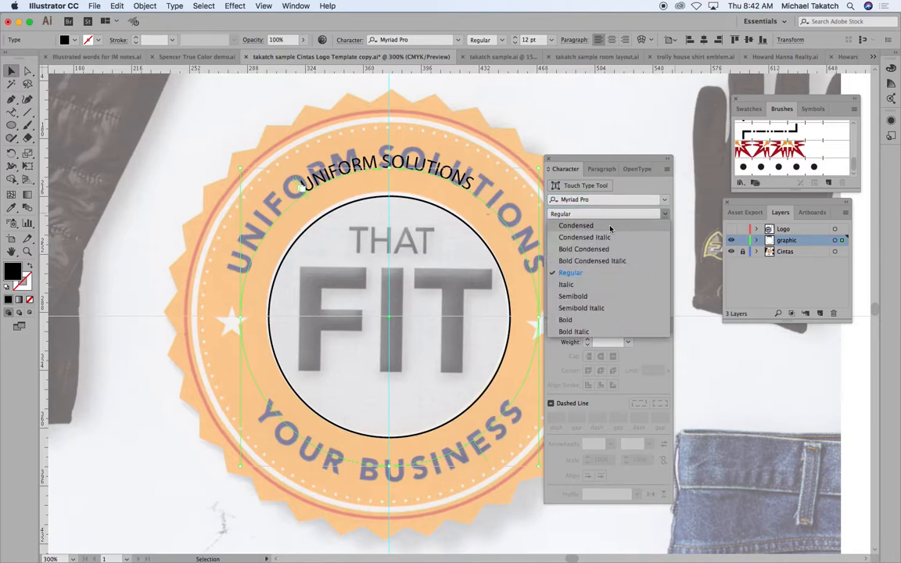
{"action": "left_click", "coordinate": [575, 319]}
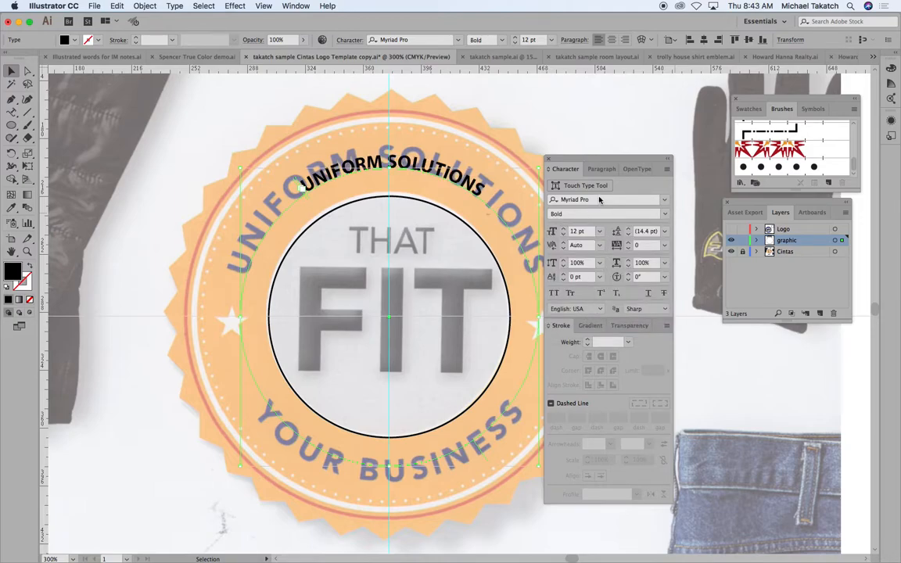
Centre-align the UNIFORM SOLUTIONS text and slide it along the circle to the top, centred on the vertical guide
{"action": "left_click", "coordinate": [599, 169]}
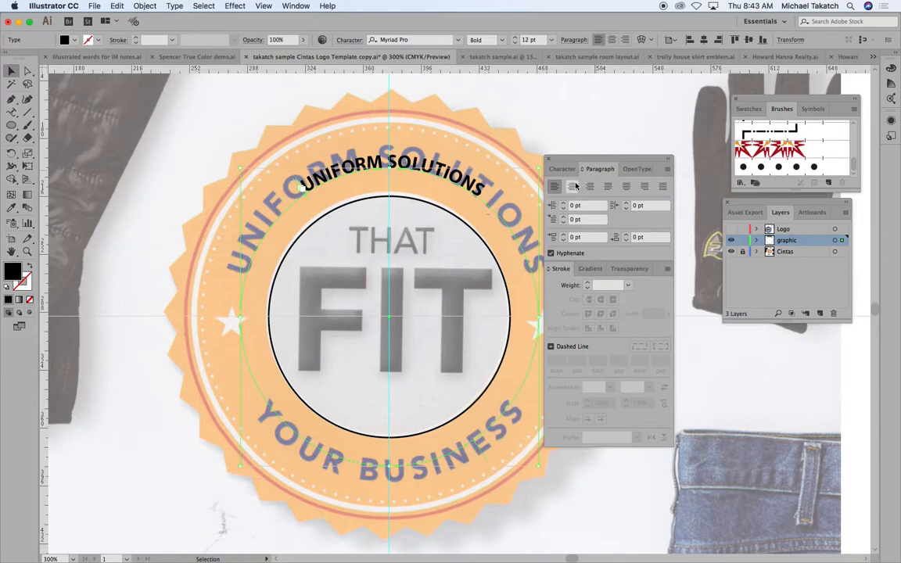
{"action": "left_click", "coordinate": [572, 188]}
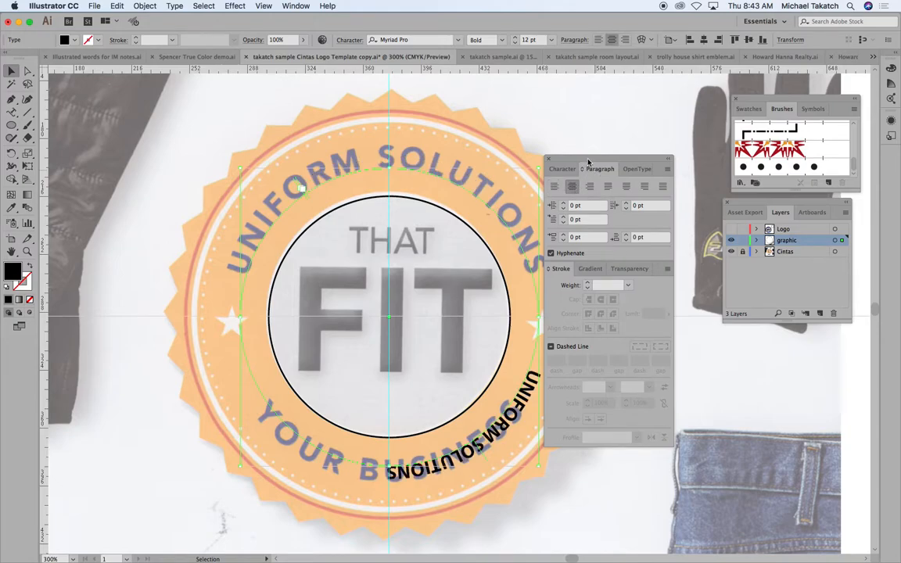
{"action": "left_click_drag", "start_coordinate": [592, 162], "coordinate": [648, 167]}
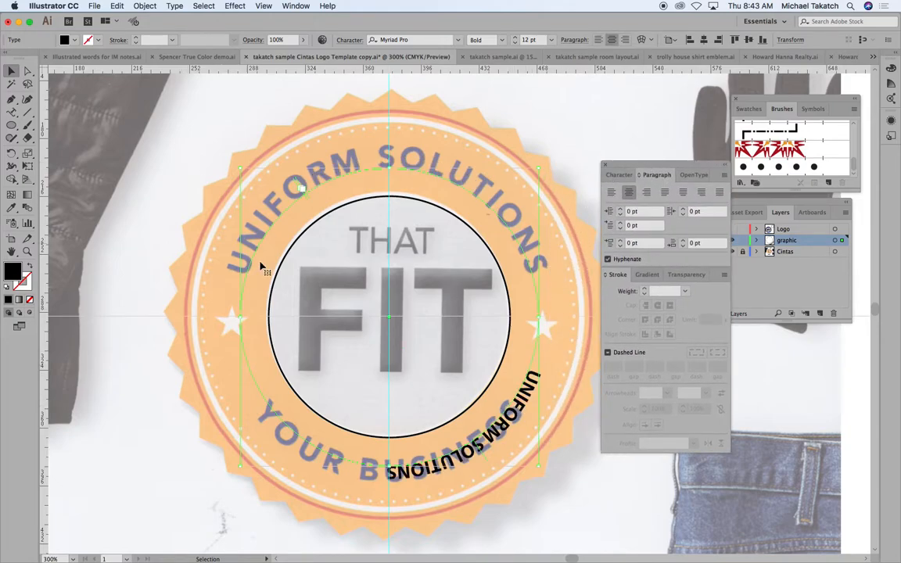
{"action": "left_click_drag", "start_coordinate": [485, 458], "coordinate": [389, 160]}
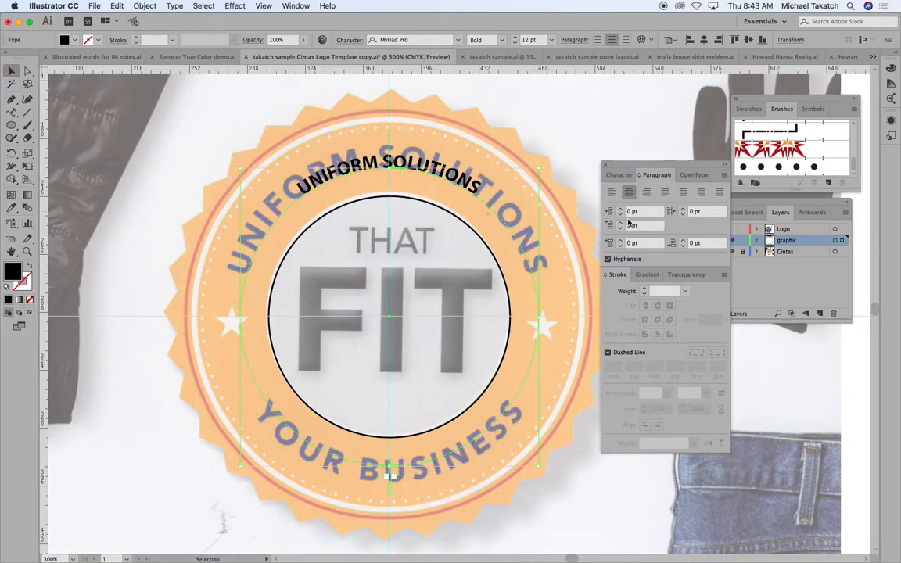
Increase the UNIFORM SOLUTIONS text to 22 pt
{"action": "left_click", "coordinate": [622, 175]}
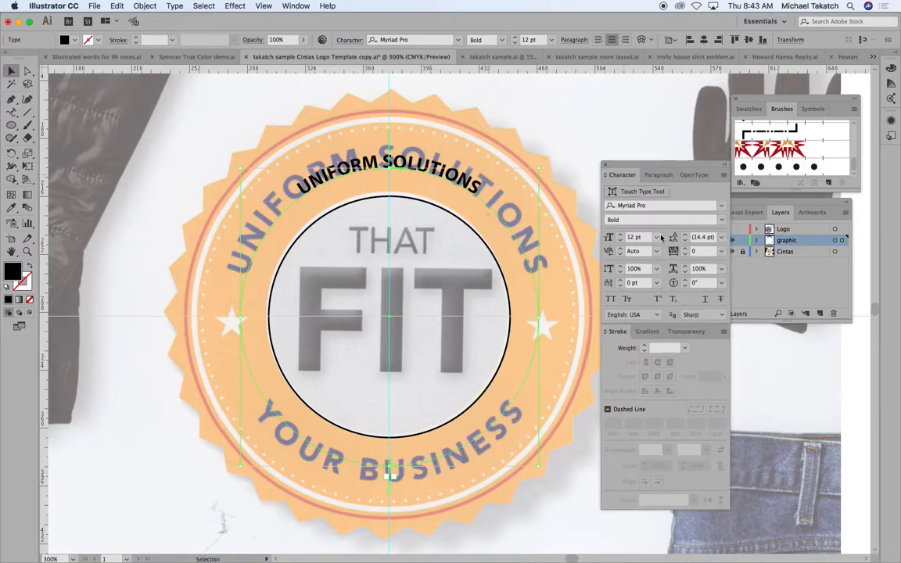
{"action": "key", "text": "Up"}
{"action": "key", "text": "Up"}
{"action": "key", "text": "Up"}
{"action": "key", "text": "Up"}
{"action": "key", "text": "Up"}
{"action": "key", "text": "Up"}
{"action": "key", "text": "Up"}
{"action": "key", "text": "Up"}
{"action": "key", "text": "Up"}
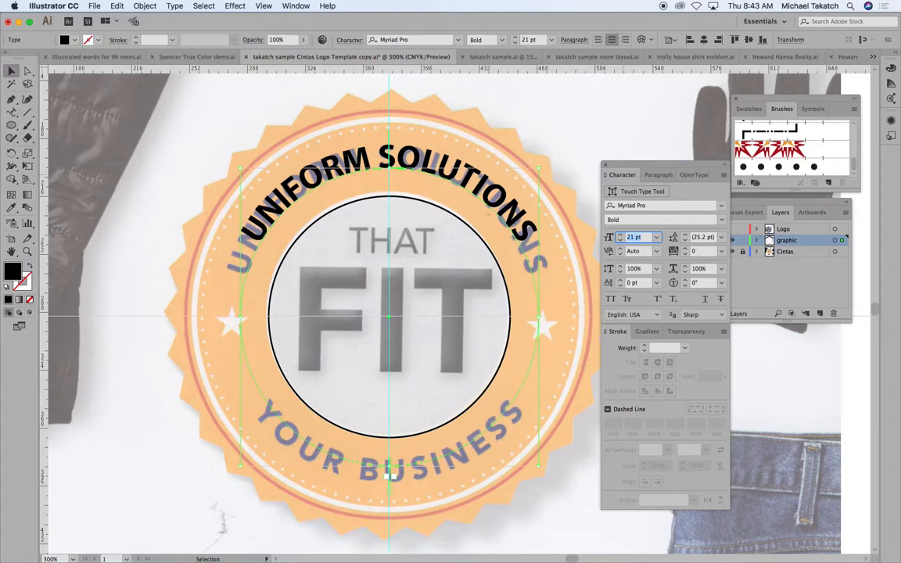
{"action": "key", "text": "Up"}
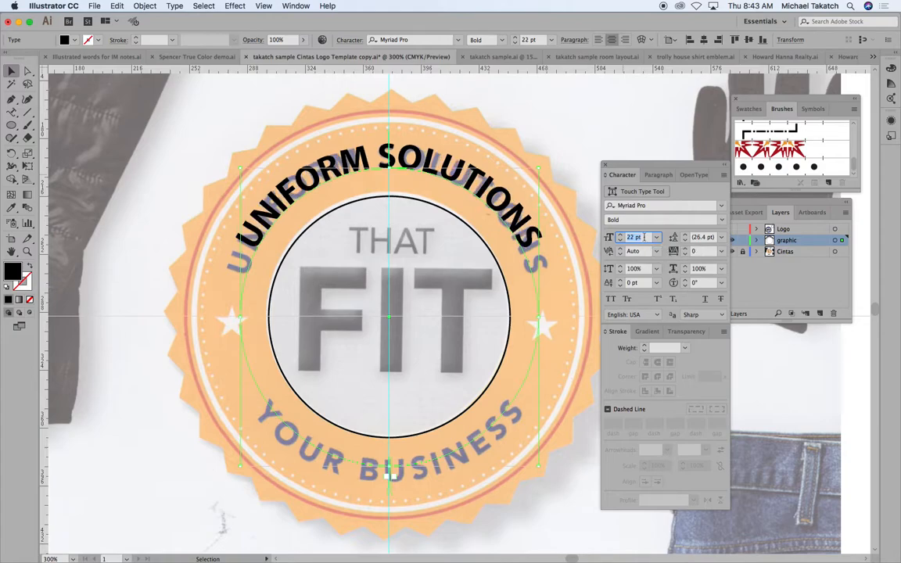
Increase the tracking of the UNIFORM SOLUTIONS text to 101 to match the reference lettering's spread
{"action": "left_click", "coordinate": [698, 251]}
{"action": "key", "text": "Up"}
{"action": "key", "text": "Up"}
{"action": "key", "text": "Up"}
{"action": "key", "text": "Up"}
{"action": "key", "text": "Up"}
{"action": "key", "text": "Up"}
{"action": "key", "text": "Up"}
{"action": "key", "text": "Up"}
{"action": "key", "text": "Up"}
{"action": "key", "text": "Up"}
{"action": "key", "text": "Up"}
{"action": "key", "text": "Up"}
{"action": "key", "text": "Up"}
{"action": "key", "text": "Up"}
{"action": "key", "text": "Up"}
{"action": "key", "text": "Up"}
{"action": "key", "text": "Up"}
{"action": "key", "text": "Up"}
{"action": "key", "text": "Up"}
{"action": "key", "text": "Up"}
{"action": "key", "text": "Up"}
{"action": "key", "text": "Up"}
{"action": "key", "text": "Up"}
{"action": "key", "text": "Up"}
{"action": "key", "text": "Up"}
{"action": "key", "text": "Up"}
{"action": "key", "text": "Up"}
{"action": "key", "text": "Up"}
{"action": "key", "text": "Up"}
{"action": "key", "text": "Up"}
{"action": "key", "text": "Up"}
{"action": "key", "text": "Up"}
{"action": "key", "text": "Up"}
{"action": "key", "text": "Up"}
{"action": "key", "text": "Up"}
{"action": "key", "text": "Up"}
{"action": "key", "text": "Up"}
{"action": "key", "text": "Up"}
{"action": "key", "text": "Up"}
{"action": "key", "text": "Up"}
{"action": "key", "text": "Up"}
{"action": "key", "text": "Up"}
{"action": "key", "text": "Up"}
{"action": "key", "text": "Up"}
{"action": "key", "text": "Up"}
{"action": "key", "text": "Up"}
{"action": "key", "text": "Up"}
{"action": "key", "text": "Up"}
{"action": "key", "text": "Up"}
{"action": "key", "text": "Up"}
{"action": "key", "text": "Up"}
{"action": "key", "text": "Up"}
{"action": "key", "text": "Up"}
{"action": "key", "text": "Up"}
{"action": "key", "text": "Up"}
{"action": "key", "text": "Up"}
{"action": "key", "text": "Up"}
{"action": "key", "text": "Up"}
{"action": "key", "text": "Up"}
{"action": "key", "text": "Up"}
{"action": "key", "text": "Up"}
{"action": "key", "text": "Up"}
{"action": "key", "text": "Up"}
{"action": "key", "text": "Up"}
{"action": "key", "text": "Up"}
{"action": "key", "text": "Up"}
{"action": "key", "text": "Up"}
{"action": "key", "text": "Up"}
{"action": "key", "text": "Up"}
{"action": "key", "text": "Up"}
{"action": "key", "text": "Up"}
{"action": "key", "text": "Up"}
{"action": "key", "text": "Up"}
{"action": "key", "text": "Up"}
{"action": "key", "text": "Up"}
{"action": "key", "text": "Up"}
{"action": "key", "text": "Up"}
{"action": "key", "text": "Up"}
{"action": "key", "text": "Up"}
{"action": "key", "text": "Up"}
{"action": "key", "text": "Up"}
{"action": "key", "text": "Up"}
{"action": "key", "text": "Up"}
{"action": "key", "text": "Up"}
{"action": "key", "text": "Up"}
{"action": "key", "text": "Up"}
{"action": "key", "text": "Up"}
{"action": "key", "text": "Up"}
{"action": "key", "text": "Up"}
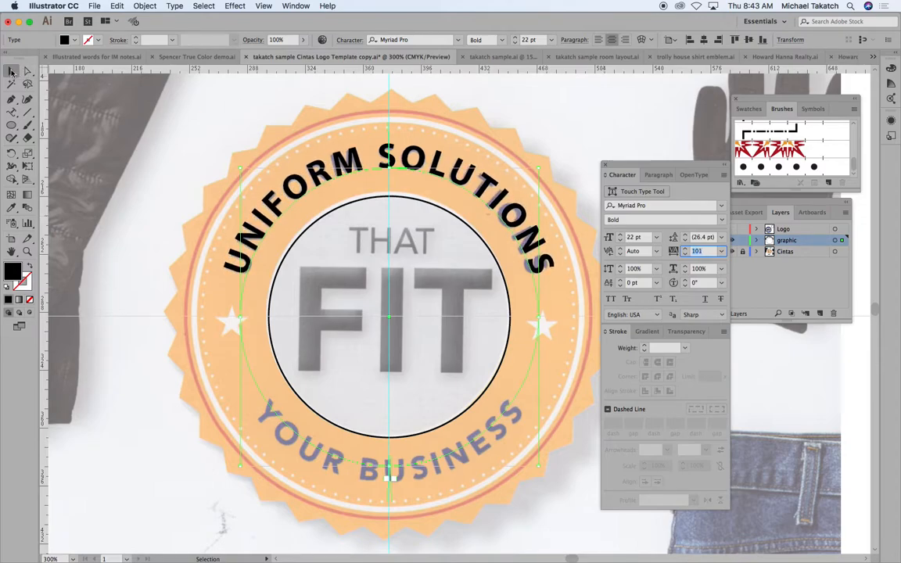
Copy the UNIFORM SOLUTIONS path text, paste it in front, and flip the copy inside the circle, centred at the bottom
{"action": "left_click", "coordinate": [295, 159]}
{"action": "left_click", "coordinate": [360, 169]}
{"action": "left_click", "coordinate": [117, 6]}
{"action": "left_click", "coordinate": [126, 56]}
{"action": "left_click", "coordinate": [116, 6]}
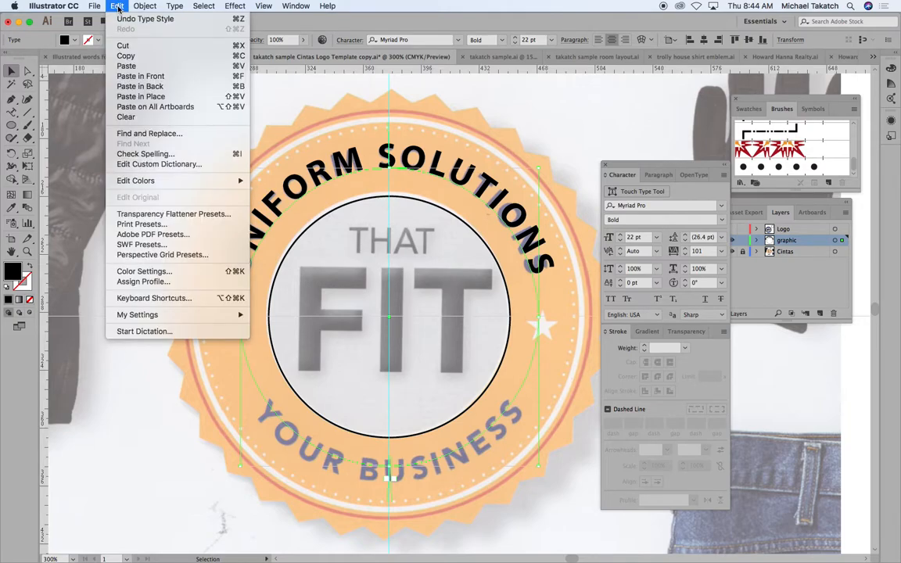
{"action": "left_click", "coordinate": [133, 78]}
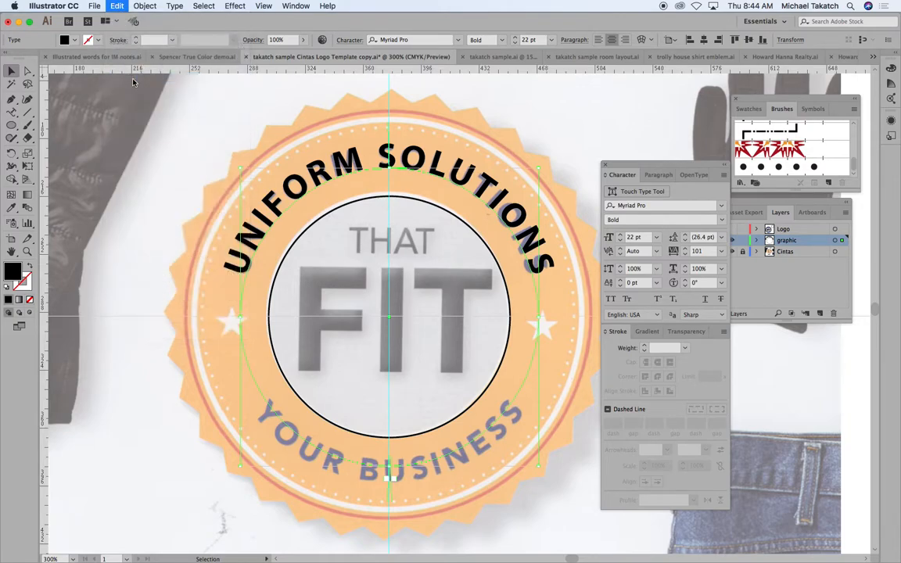
{"action": "left_click", "coordinate": [13, 115]}
{"action": "left_click", "coordinate": [12, 70]}
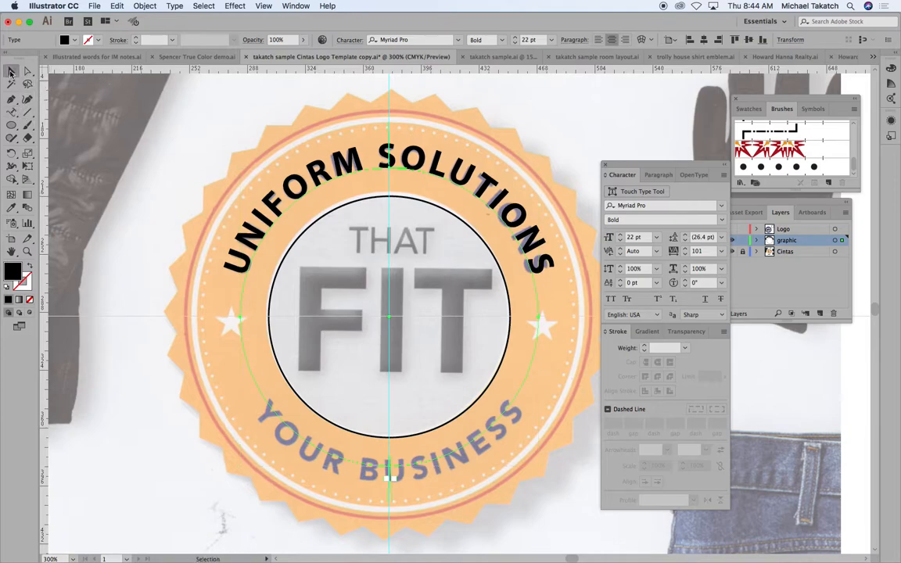
{"action": "left_click_drag", "start_coordinate": [391, 156], "coordinate": [390, 460]}
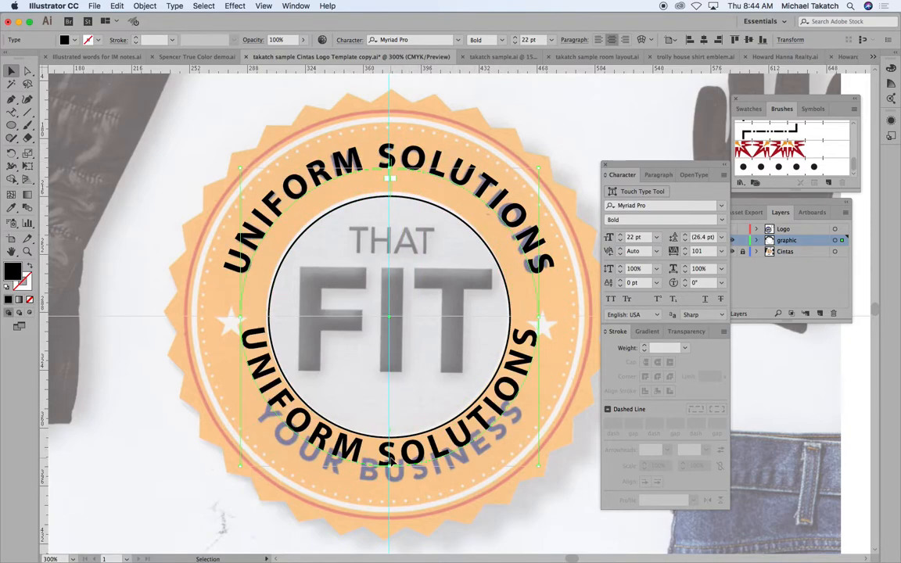
Replace the wording of the lower path text with YOUR BUSINESS
{"action": "left_click", "coordinate": [12, 112]}
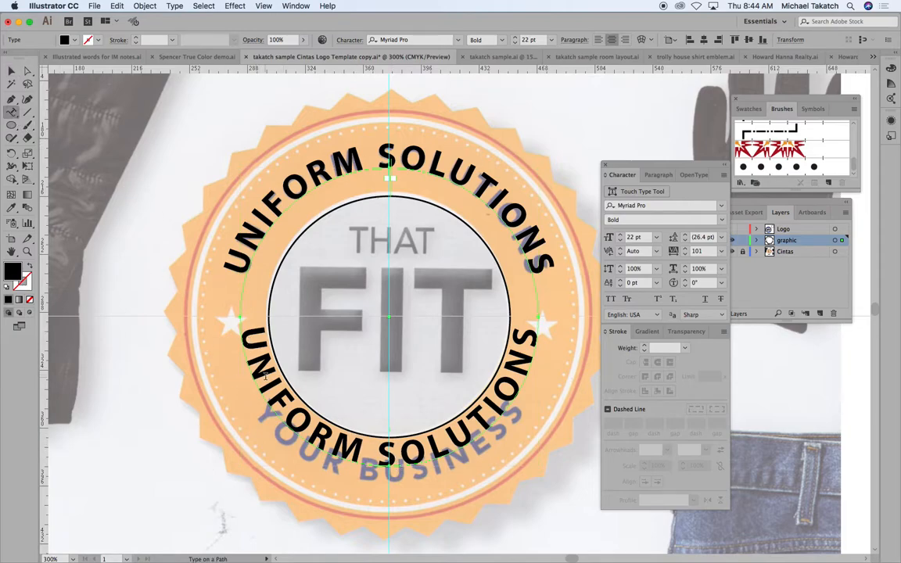
{"action": "left_click", "coordinate": [261, 379]}
{"action": "key", "text": "super+a"}
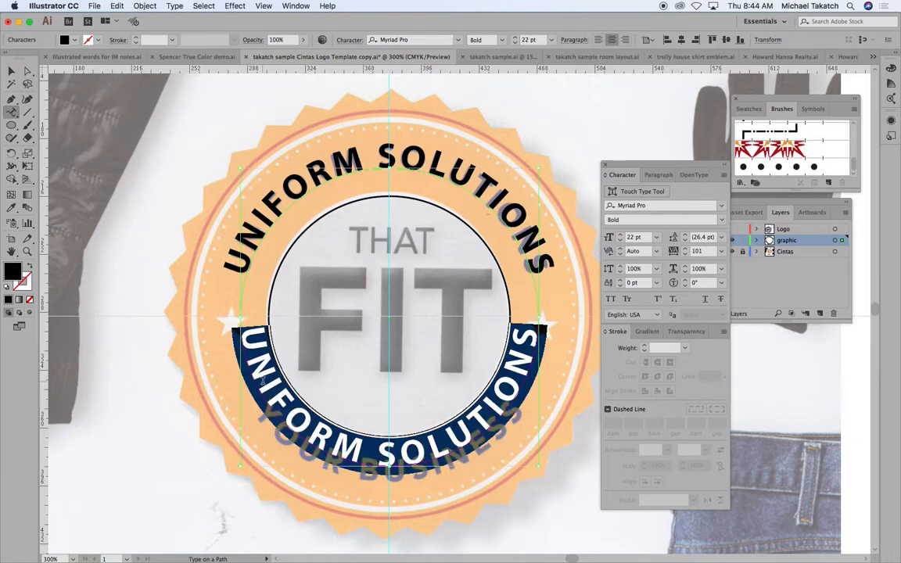
{"action": "type", "text": "YOU"}
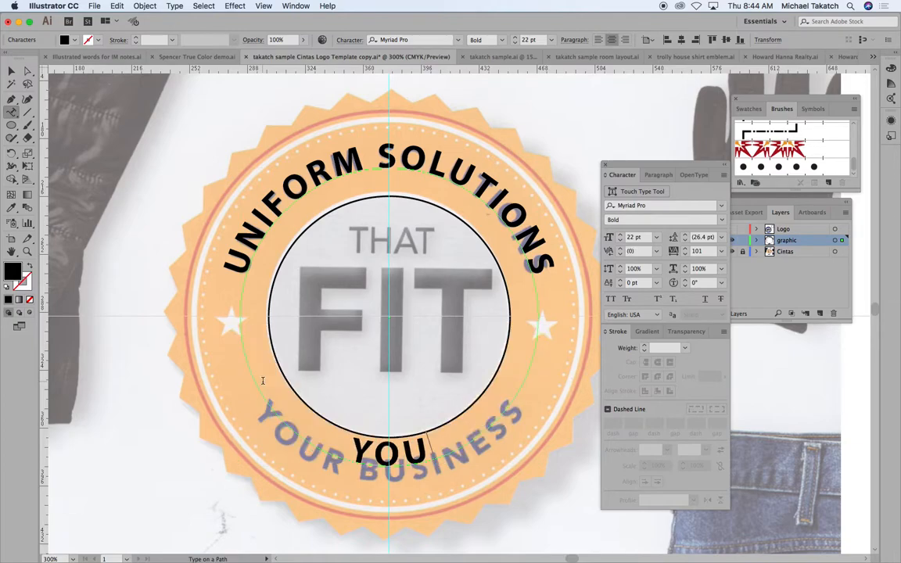
{"action": "type", "text": "R BUSINESS"}
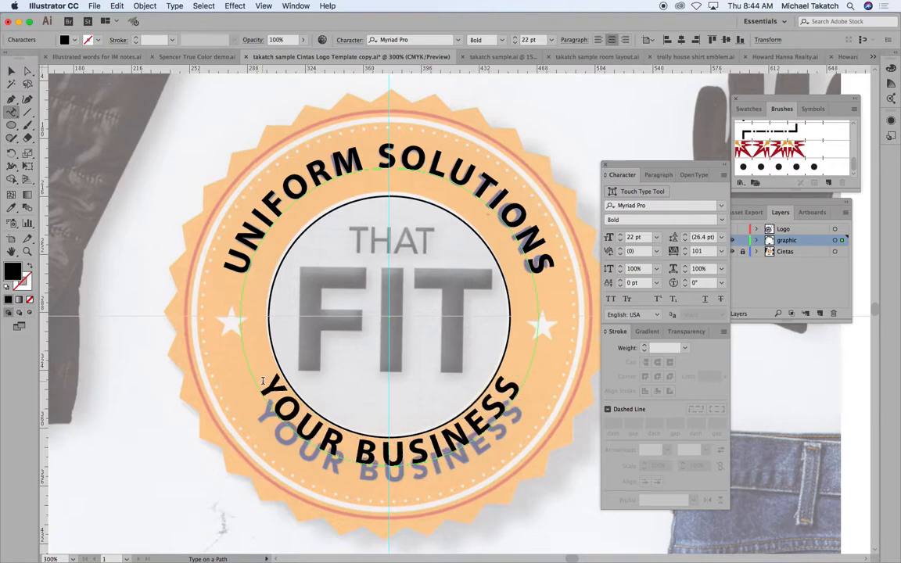
Set the baseline shift of the YOUR BUSINESS text to -11 pt so it sits outside its path
{"action": "left_click", "coordinate": [11, 71]}
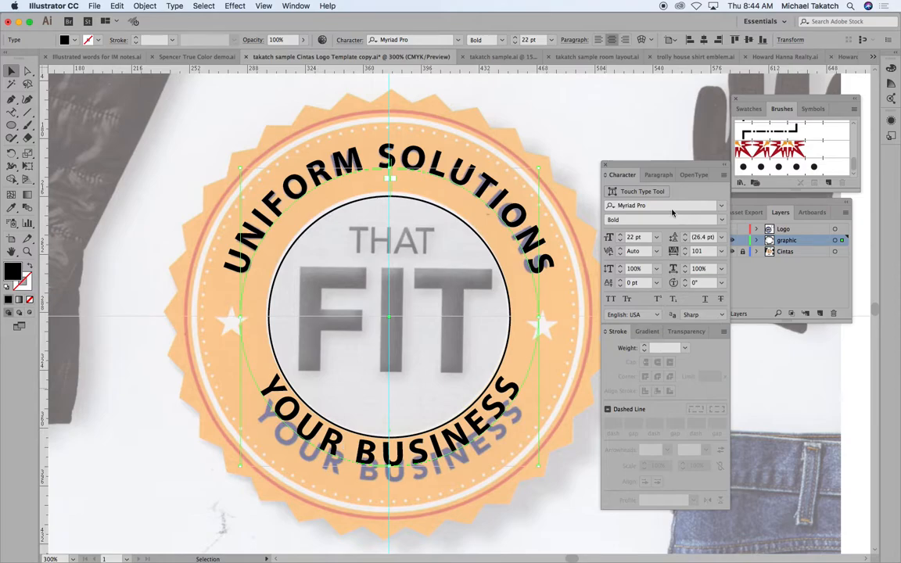
{"action": "left_click", "coordinate": [642, 285]}
{"action": "key", "text": "Down"}
{"action": "key", "text": "Down"}
{"action": "key", "text": "Down"}
{"action": "key", "text": "Down"}
{"action": "key", "text": "Down"}
{"action": "key", "text": "Down"}
{"action": "key", "text": "Down"}
{"action": "key", "text": "Down"}
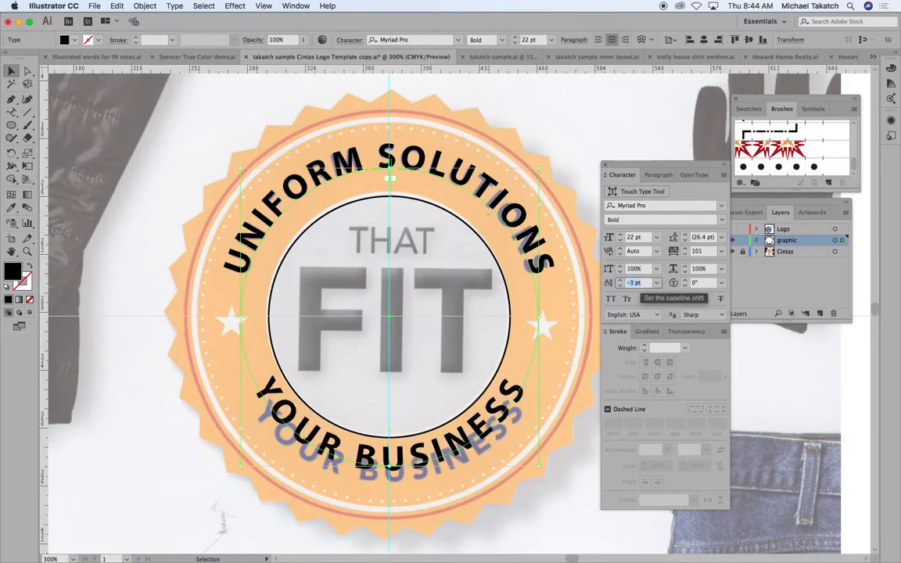
{"action": "key", "text": "Down"}
{"action": "key", "text": "Down"}
{"action": "key", "text": "Down"}
{"action": "key", "text": "Down"}
{"action": "key", "text": "Down"}
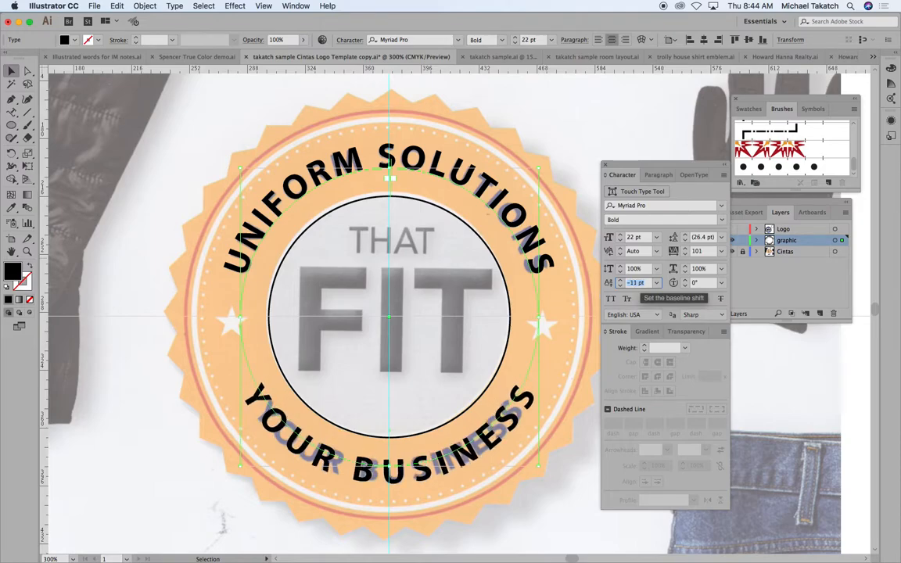
Reduce the tracking of the YOUR BUSINESS text to 20 to match the spread of the reference lettering
{"action": "left_click", "coordinate": [705, 252]}
{"action": "key", "text": "Down"}
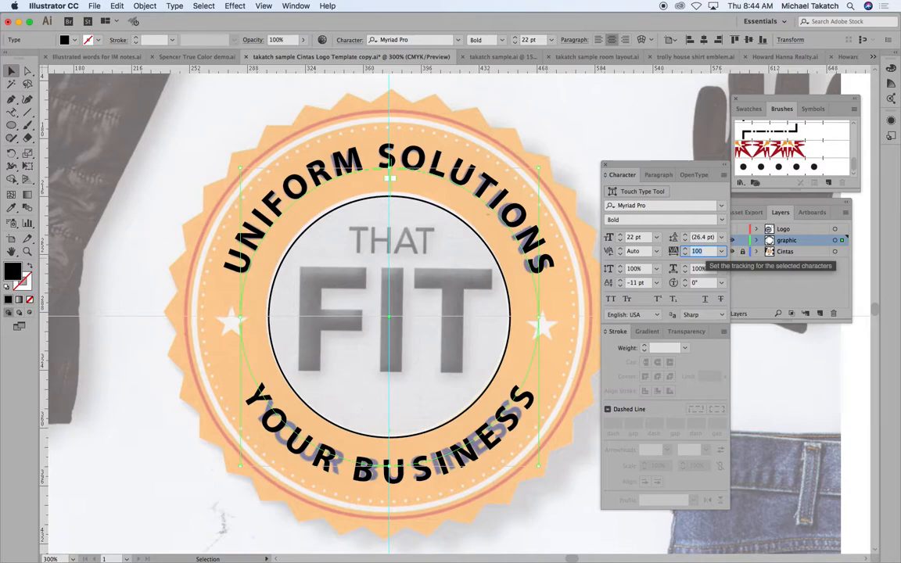
{"action": "key", "text": "Up"}
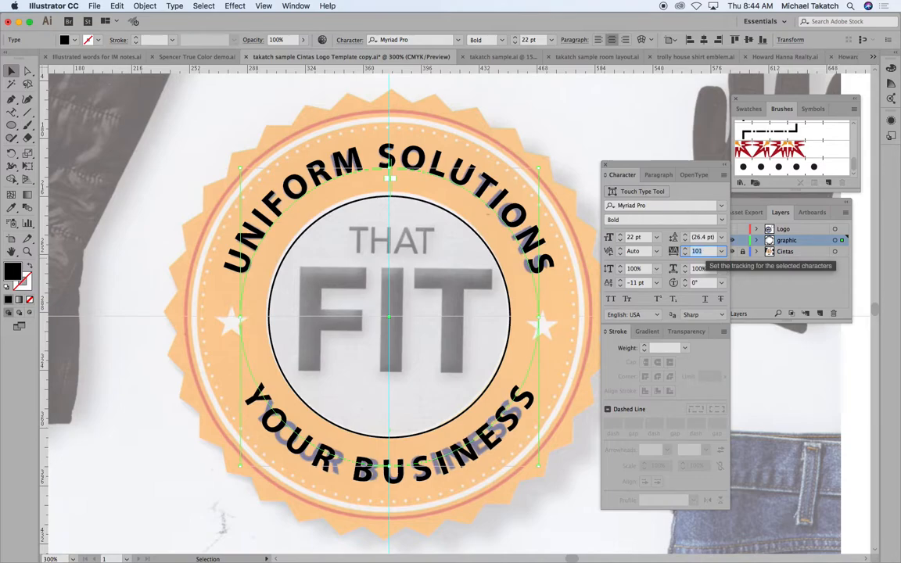
{"action": "key", "text": "Down"}
{"action": "key", "text": "Down"}
{"action": "key", "text": "Down"}
{"action": "key", "text": "Down"}
{"action": "key", "text": "Down"}
{"action": "key", "text": "Down"}
{"action": "key", "text": "Down"}
{"action": "key", "text": "Down"}
{"action": "key", "text": "Down"}
{"action": "key", "text": "Down"}
{"action": "key", "text": "Down"}
{"action": "key", "text": "Down"}
{"action": "key", "text": "Down"}
{"action": "key", "text": "Down"}
{"action": "key", "text": "Down"}
{"action": "key", "text": "Down"}
{"action": "key", "text": "Down"}
{"action": "key", "text": "Down"}
{"action": "key", "text": "Down"}
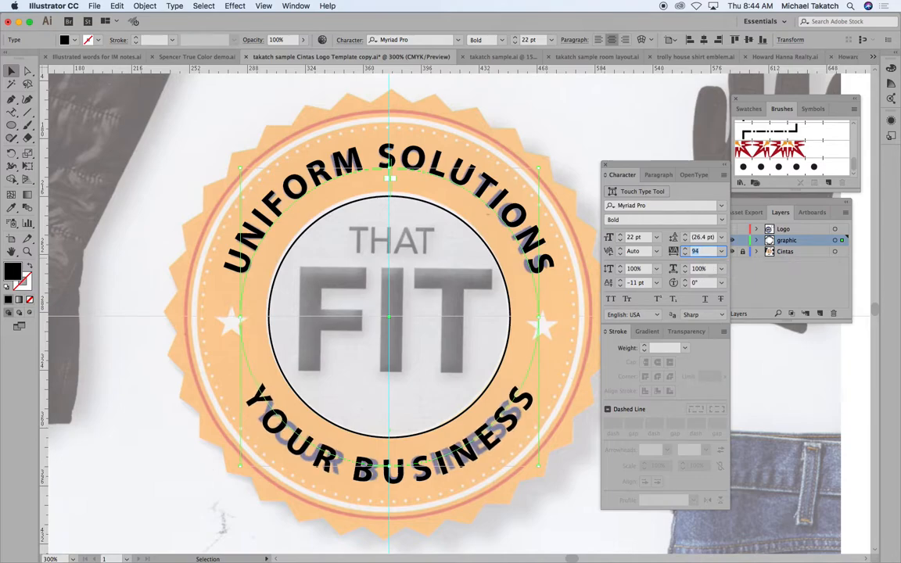
{"action": "key", "text": "Down"}
{"action": "key", "text": "Down"}
{"action": "key", "text": "Down"}
{"action": "key", "text": "Down"}
{"action": "key", "text": "Down"}
{"action": "key", "text": "Down"}
{"action": "key", "text": "Down"}
{"action": "key", "text": "Down"}
{"action": "key", "text": "Down"}
{"action": "key", "text": "Down"}
{"action": "key", "text": "Down"}
{"action": "key", "text": "Down"}
{"action": "key", "text": "Down"}
{"action": "key", "text": "Down"}
{"action": "key", "text": "Down"}
{"action": "key", "text": "Down"}
{"action": "key", "text": "Down"}
{"action": "key", "text": "Down"}
{"action": "key", "text": "Down"}
{"action": "key", "text": "Down"}
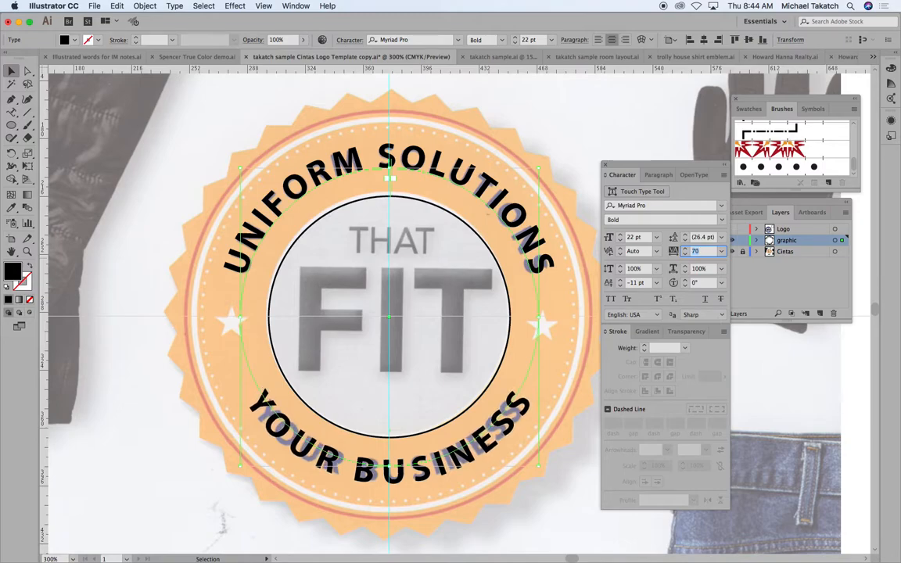
{"action": "key", "text": "Down"}
{"action": "key", "text": "Down"}
{"action": "key", "text": "Down"}
{"action": "key", "text": "Down"}
{"action": "key", "text": "Down"}
{"action": "key", "text": "Down"}
{"action": "key", "text": "Down"}
{"action": "key", "text": "Down"}
{"action": "key", "text": "Down"}
{"action": "key", "text": "Down"}
{"action": "key", "text": "Down"}
{"action": "key", "text": "Down"}
{"action": "key", "text": "Down"}
{"action": "key", "text": "Down"}
{"action": "key", "text": "Down"}
{"action": "key", "text": "Down"}
{"action": "key", "text": "Down"}
{"action": "key", "text": "Down"}
{"action": "key", "text": "Down"}
{"action": "key", "text": "Down"}
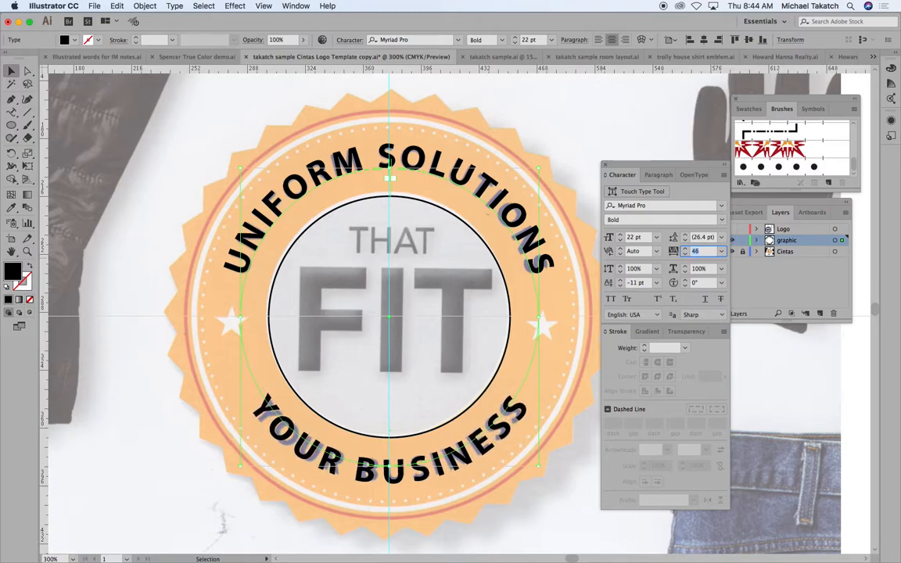
{"action": "key", "text": "Down"}
{"action": "key", "text": "Down"}
{"action": "key", "text": "Down"}
{"action": "key", "text": "Down"}
{"action": "key", "text": "Down"}
{"action": "key", "text": "Down"}
{"action": "key", "text": "Down"}
{"action": "key", "text": "Down"}
{"action": "key", "text": "Down"}
{"action": "key", "text": "Down"}
{"action": "key", "text": "Down"}
{"action": "key", "text": "Down"}
{"action": "key", "text": "Down"}
{"action": "key", "text": "Down"}
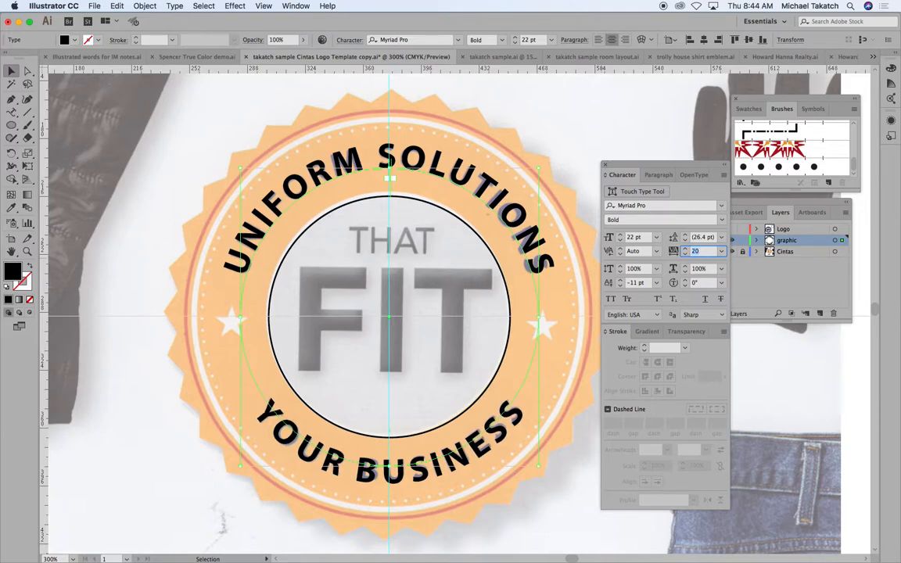
Set the baseline shift of the YOUR BUSINESS text to -12 pt
{"action": "left_click", "coordinate": [648, 286]}
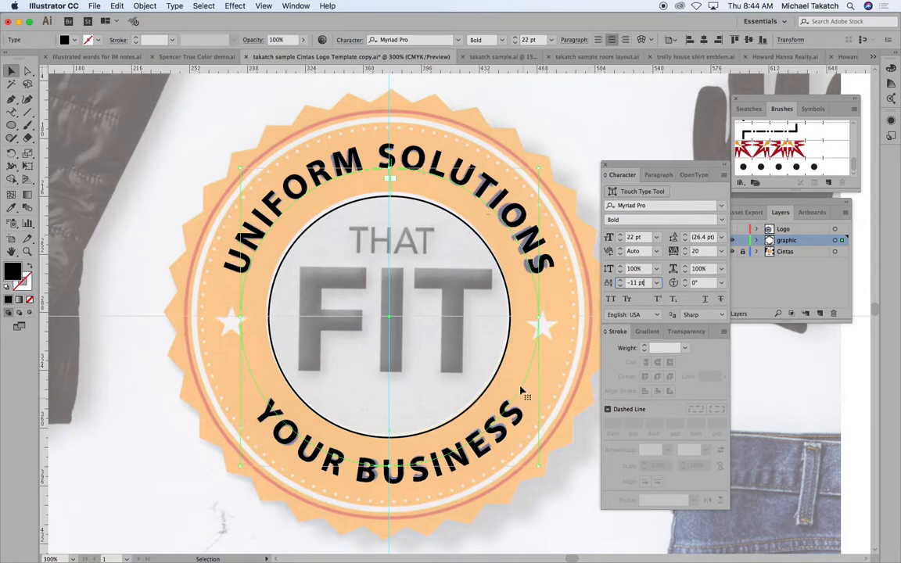
{"action": "key", "text": "Down"}
{"action": "key", "text": "Down"}
{"action": "key", "text": "Down"}
{"action": "key", "text": "Up"}
{"action": "key", "text": "Up"}
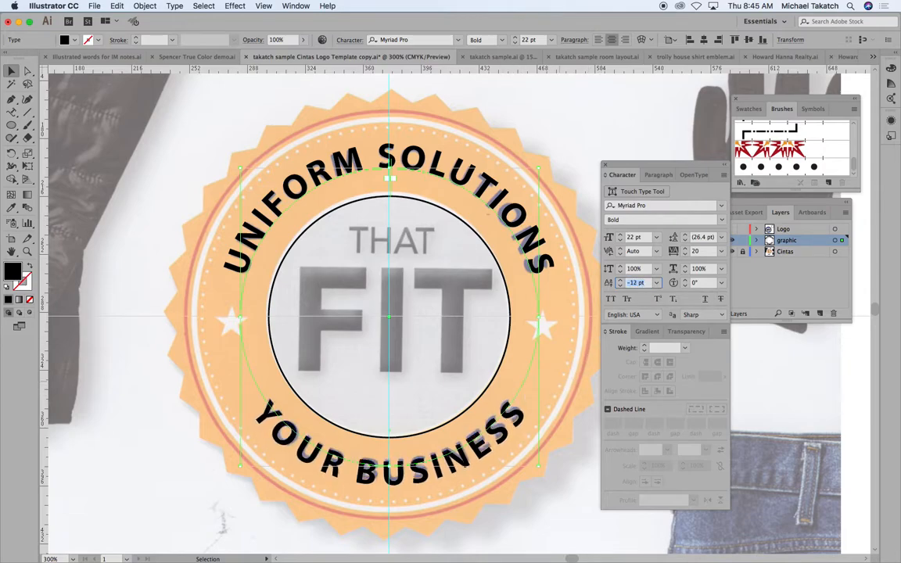
Draw two unfilled circles with black 1 pt strokes from the guide intersection, about 242 pt and 253 pt in diameter
{"action": "left_click", "coordinate": [11, 126]}
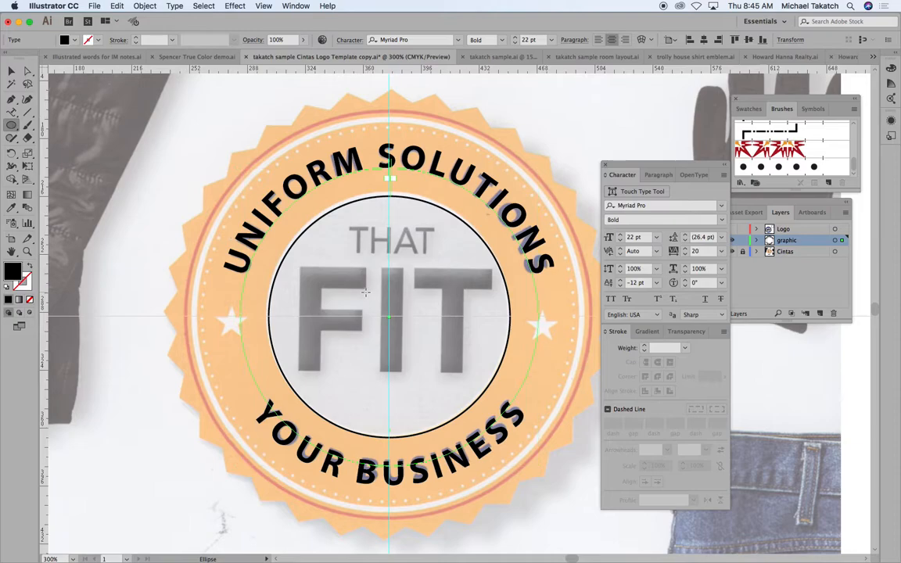
{"action": "key", "text": "v"}
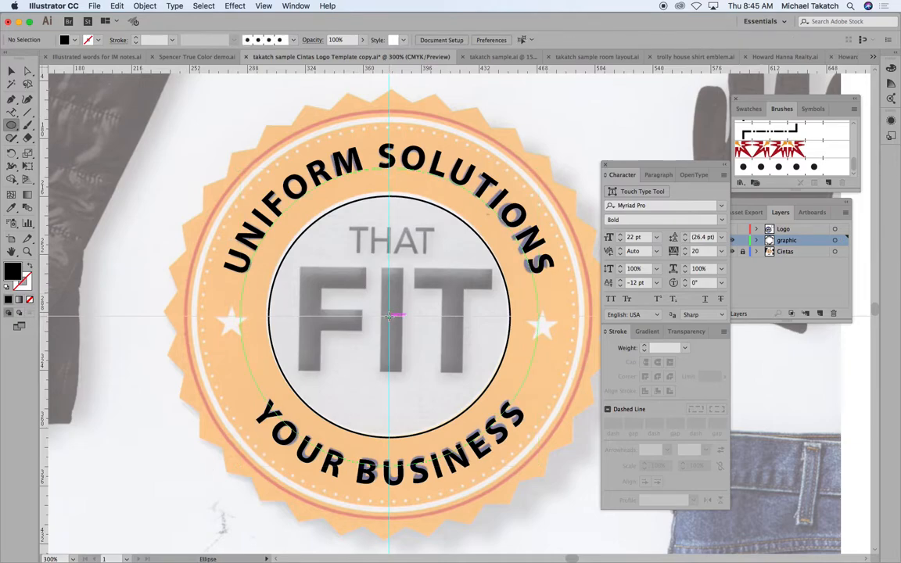
{"action": "left_click_drag", "start_coordinate": [389, 316], "coordinate": [583, 499]}
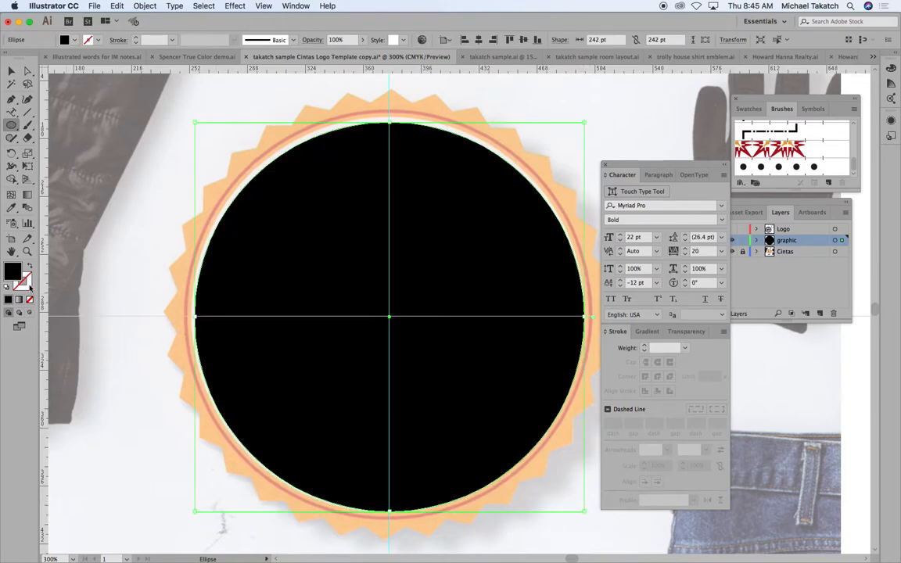
{"action": "left_click", "coordinate": [30, 268]}
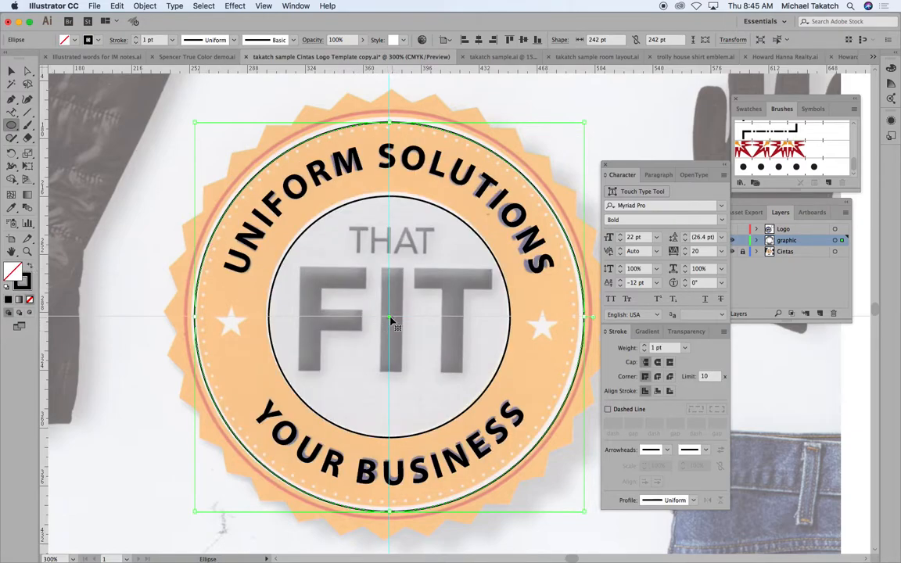
{"action": "key", "text": "super+shift+a"}
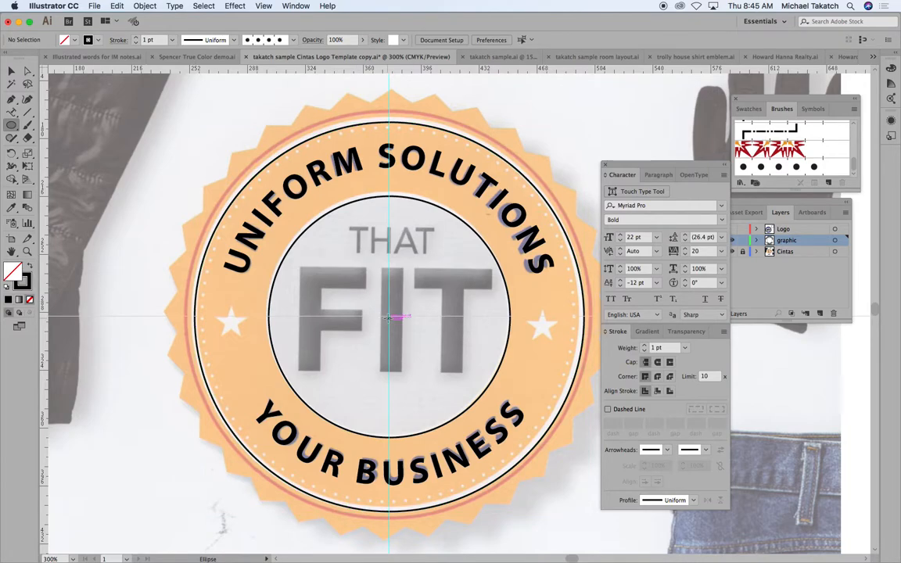
{"action": "left_click_drag", "start_coordinate": [389, 316], "coordinate": [594, 452]}
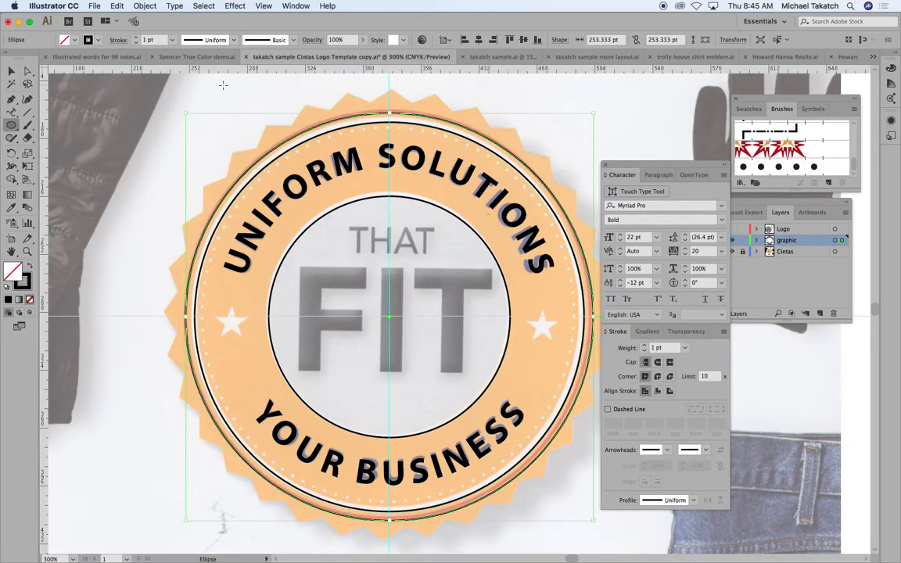
{"action": "left_click", "coordinate": [13, 72]}
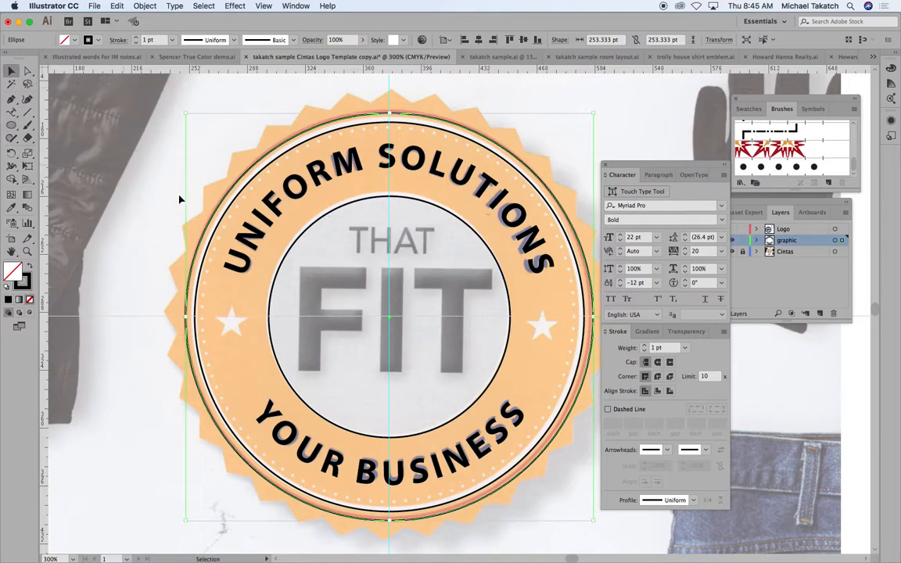
Give the 242 pt circle a teal stroke with a weight of 2 pt
{"action": "left_click", "coordinate": [250, 184]}
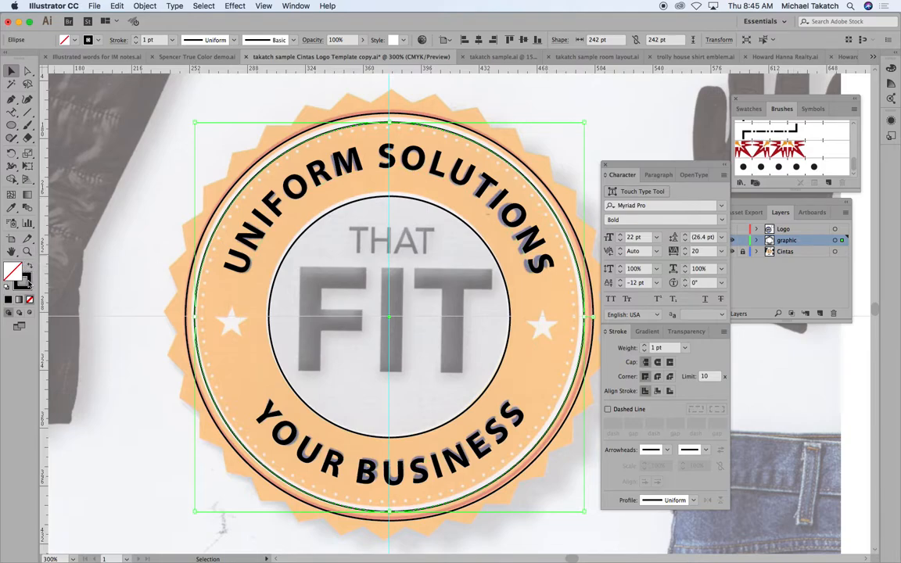
{"action": "left_click", "coordinate": [25, 281]}
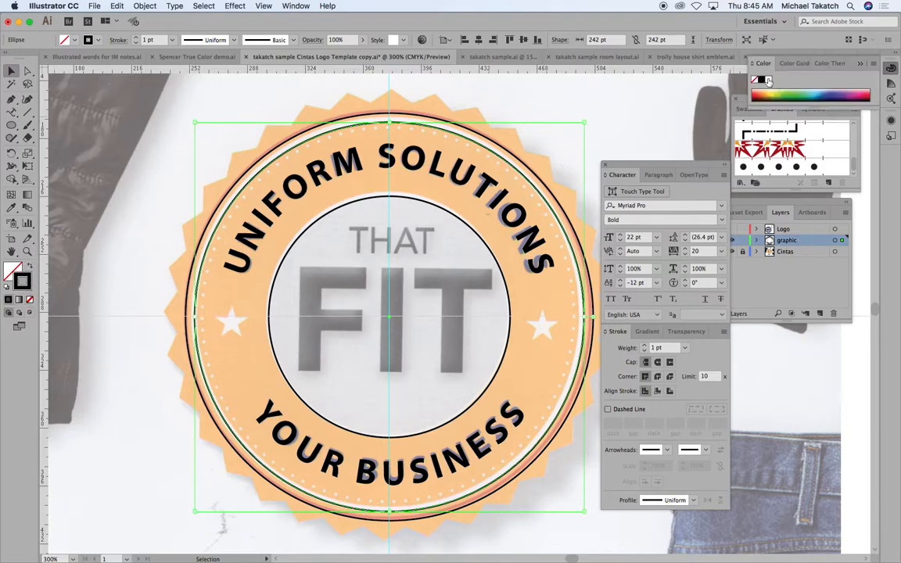
{"action": "left_click", "coordinate": [755, 80]}
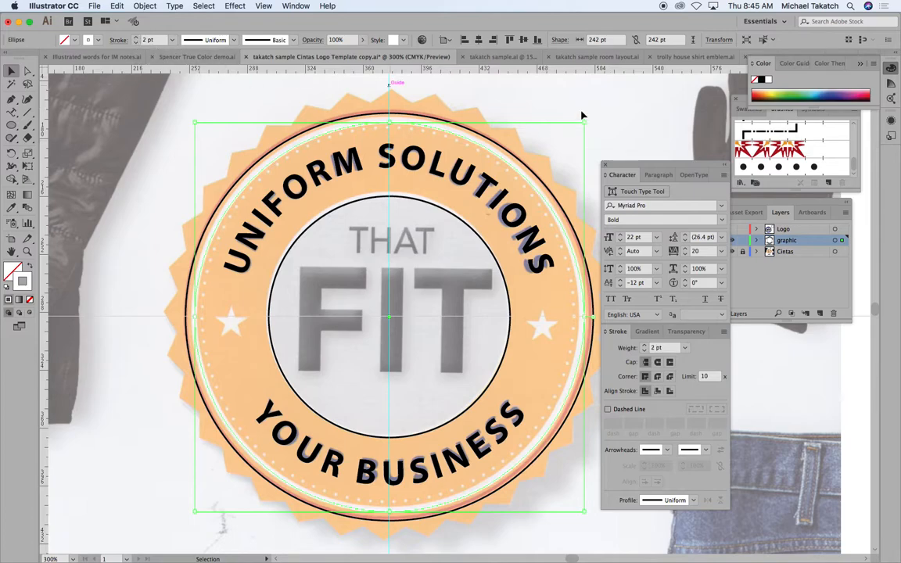
{"action": "left_click", "coordinate": [812, 92]}
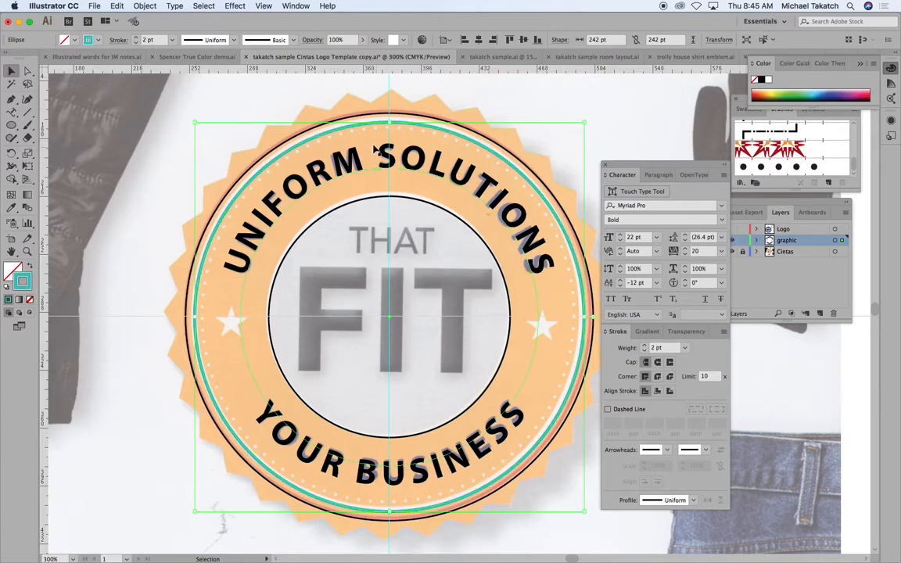
Give the outermost circle a dark red stroke with a weight of 2 pt
{"action": "left_click", "coordinate": [362, 117]}
{"action": "left_click", "coordinate": [756, 95]}
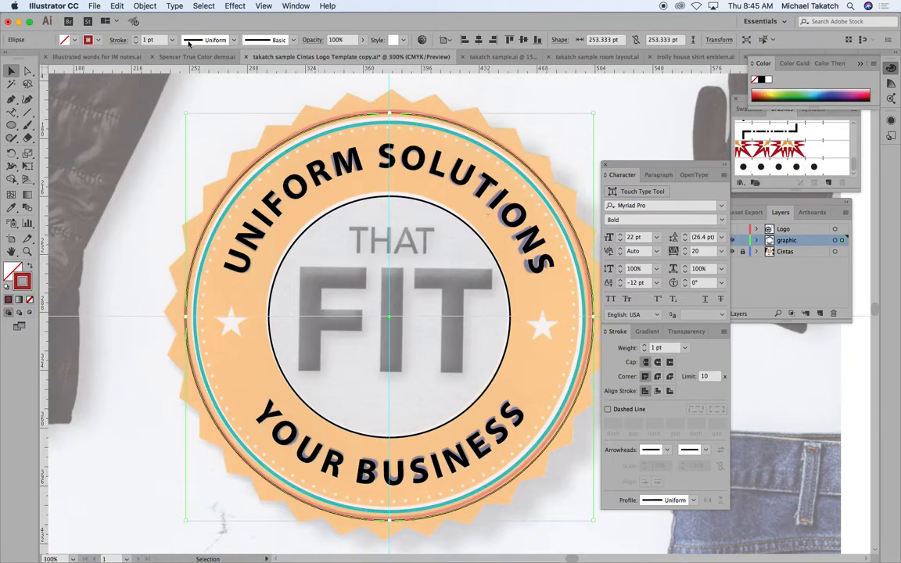
{"action": "left_click", "coordinate": [135, 38]}
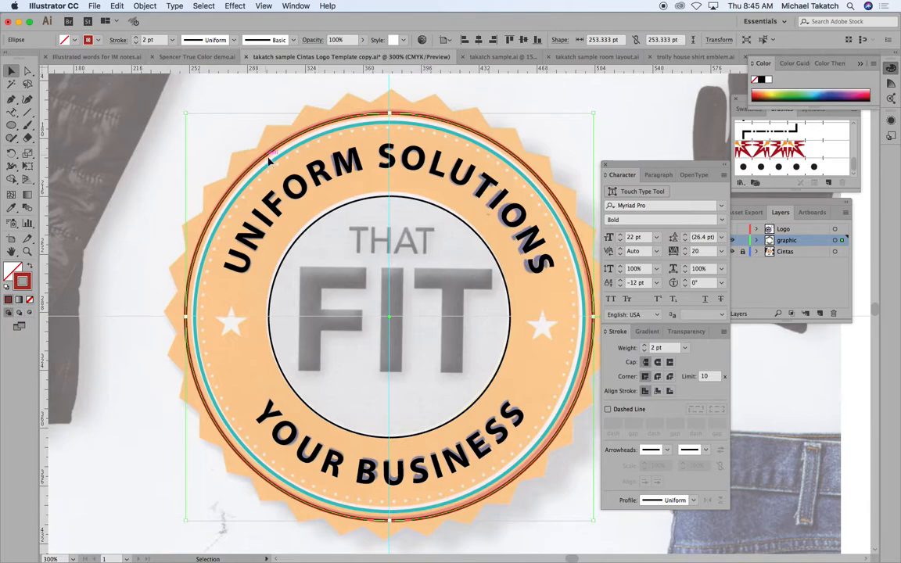
Draw another circle about 229 pt in diameter from the badge's centre, just inside the teal ring
{"action": "left_click", "coordinate": [11, 124]}
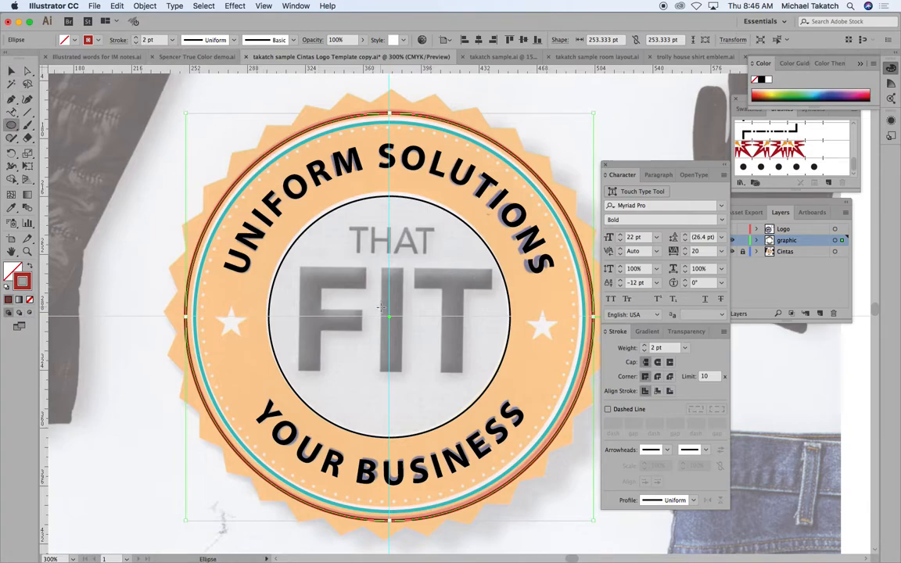
{"action": "key", "text": "super+shift+a"}
{"action": "mouse_move", "coordinate": [391, 315]}
{"action": "left_mouse_down"}
{"action": "mouse_move", "coordinate": [524, 380]}
{"action": "mouse_move", "coordinate": [573, 443]}
{"action": "left_mouse_up"}
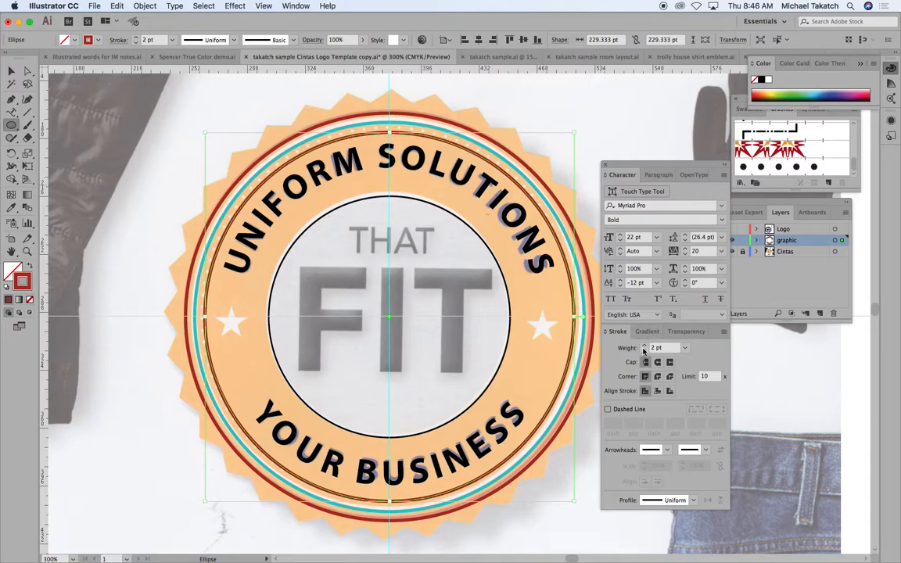
Turn the 229 pt circle's stroke into a dashed line with a 0 pt dash and an 8 pt gap, and deselect it
{"action": "left_click", "coordinate": [608, 409]}
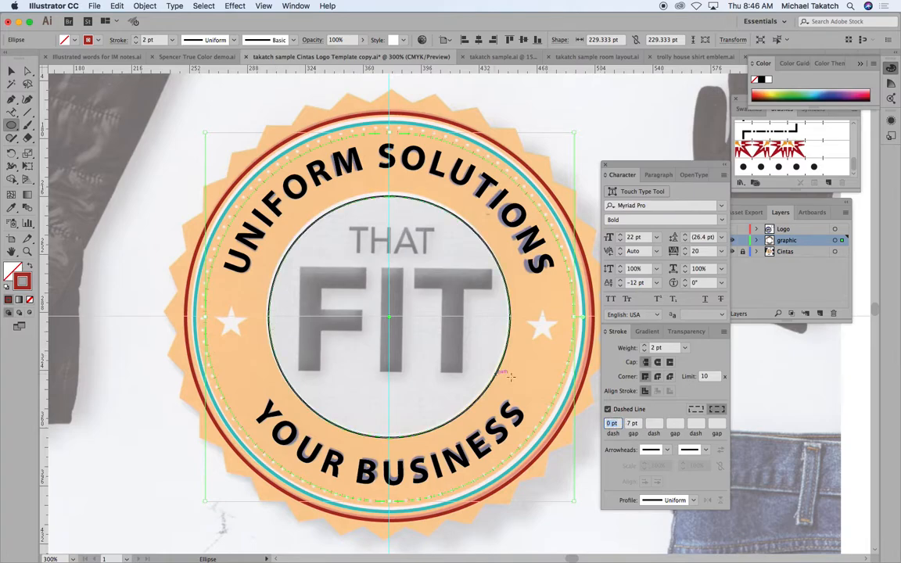
{"action": "left_click", "coordinate": [634, 423]}
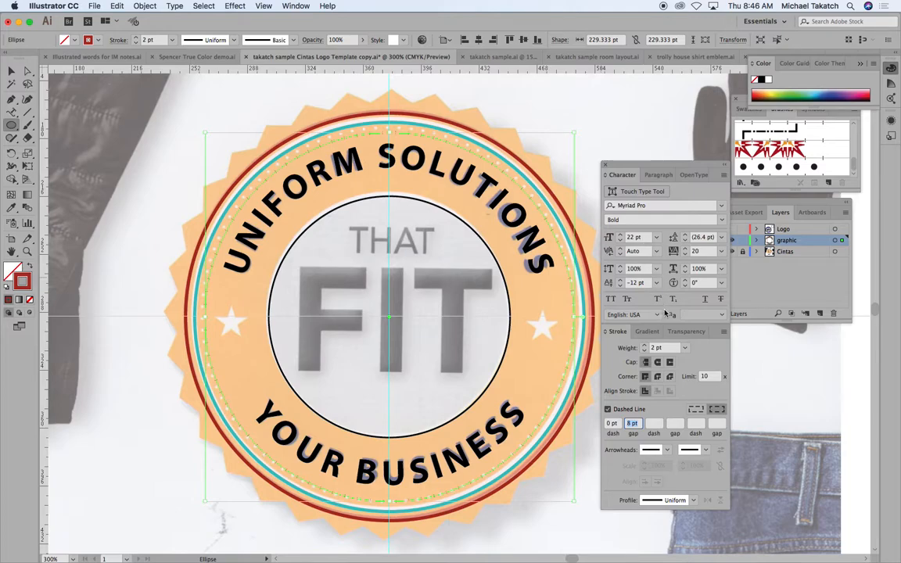
{"action": "left_click", "coordinate": [647, 347]}
{"action": "left_click", "coordinate": [11, 71]}
{"action": "left_click", "coordinate": [121, 137]}
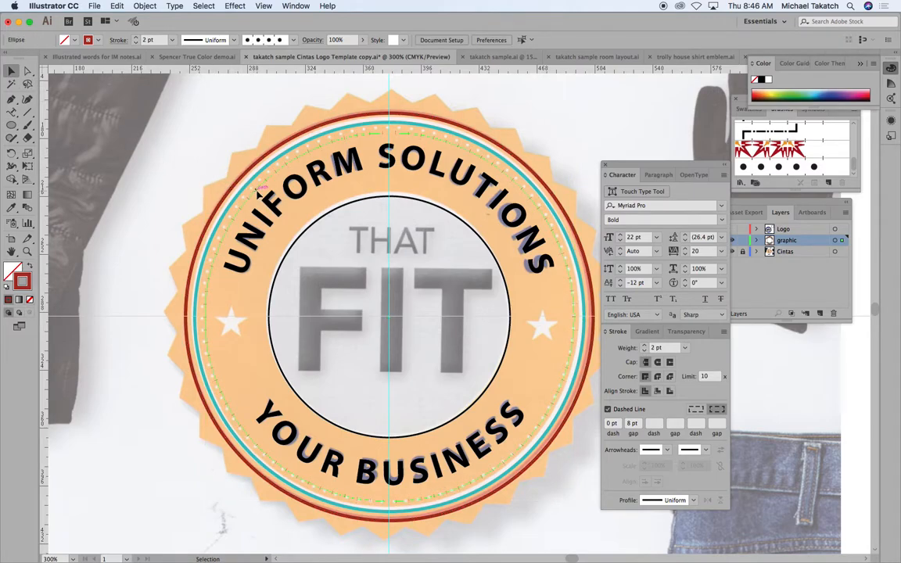
{"action": "left_click", "coordinate": [235, 177]}
{"action": "left_click", "coordinate": [186, 168]}
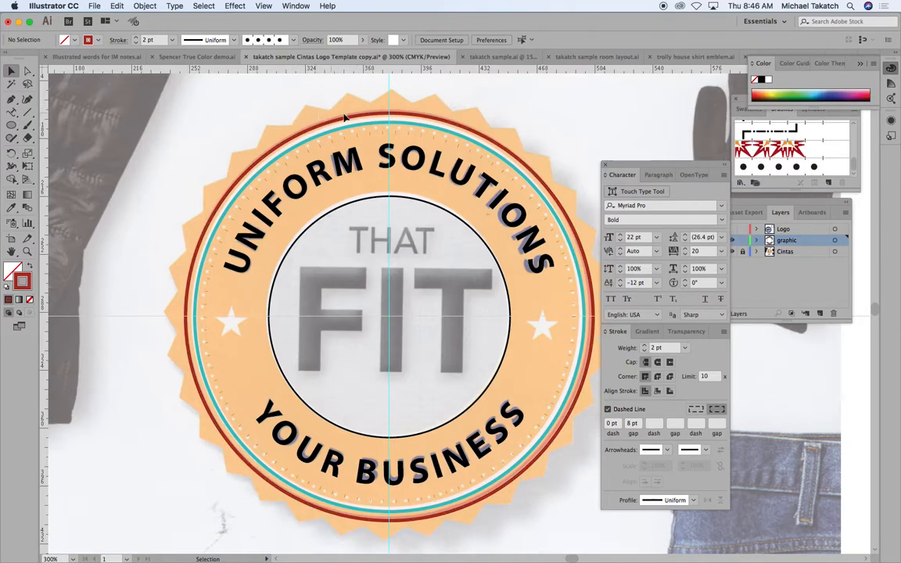
{"action": "left_click", "coordinate": [13, 124]}
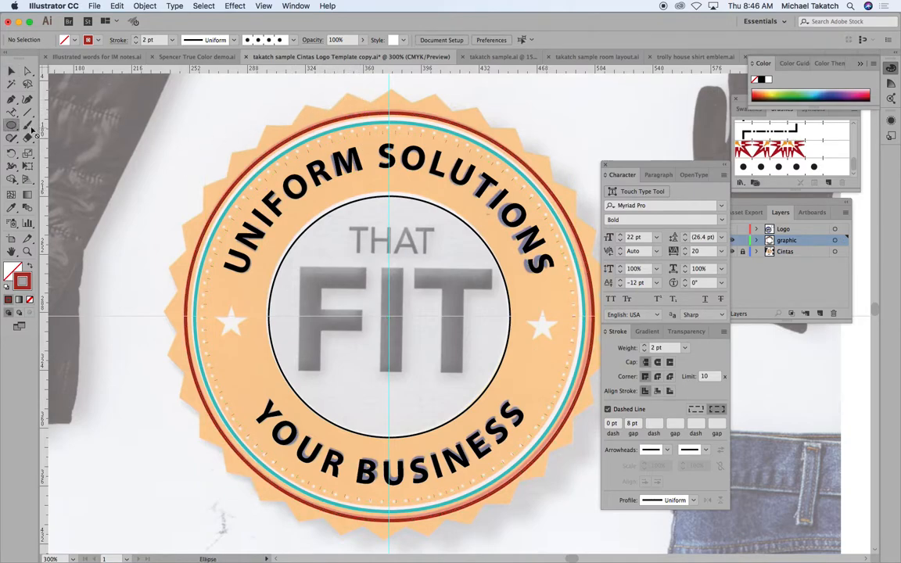
{"action": "left_click_drag", "start_coordinate": [16, 126], "coordinate": [45, 172]}
{"action": "left_click_drag", "start_coordinate": [232, 322], "coordinate": [237, 327]}
{"action": "key", "text": "super+shift+a"}
{"action": "left_click", "coordinate": [12, 126]}
{"action": "left_click_drag", "start_coordinate": [389, 316], "coordinate": [307, 399]}
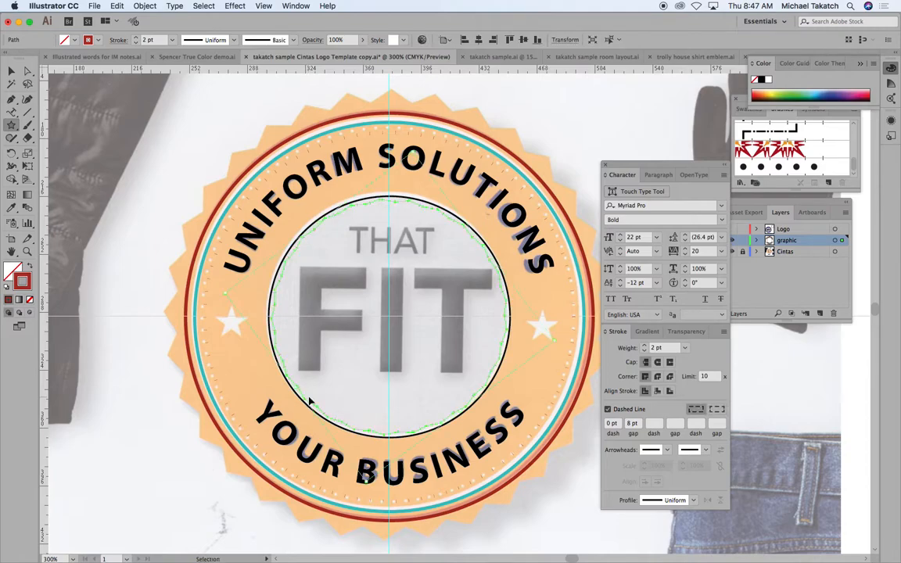
{"action": "key", "text": "super+shift+a"}
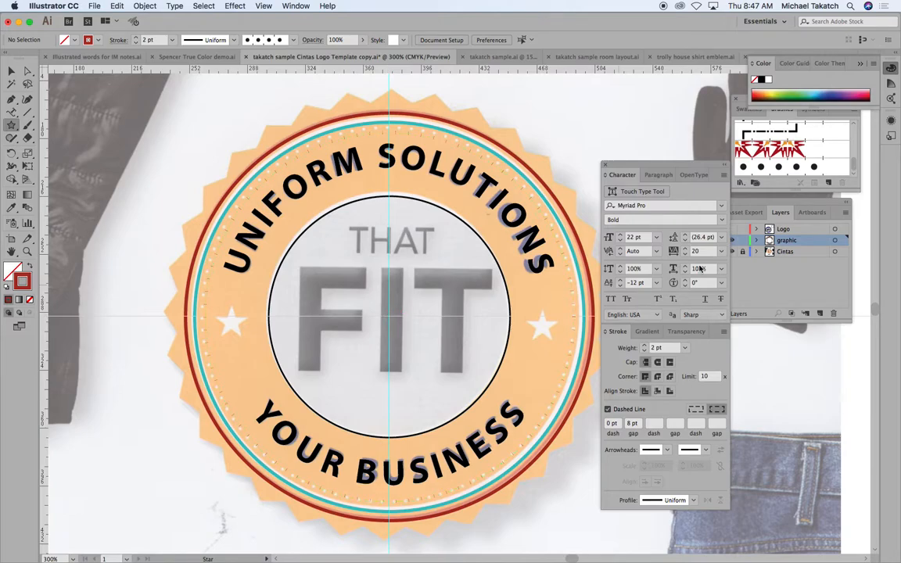
Change the highlight colour of the graphic layer to a custom dark blue in its layer options
{"action": "double_click", "coordinate": [813, 239]}
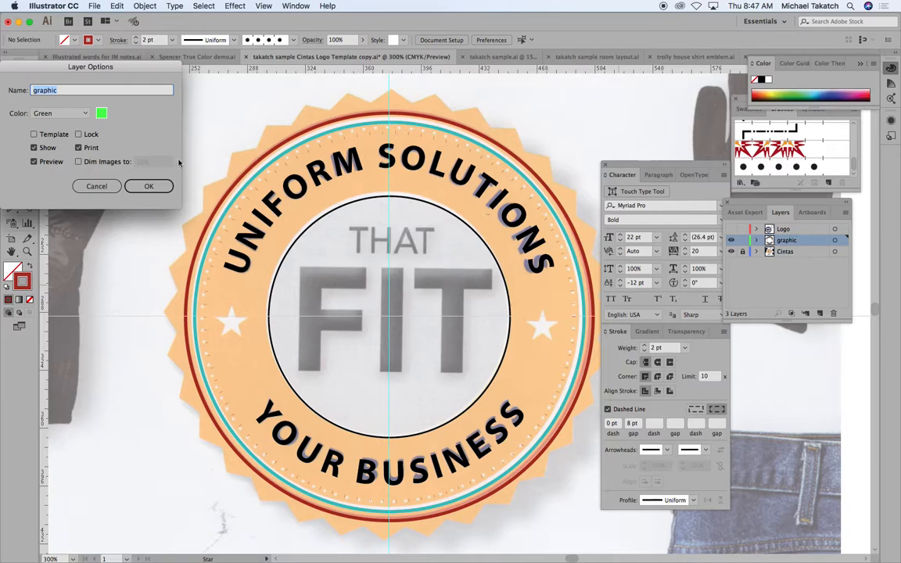
{"action": "left_click", "coordinate": [101, 115]}
{"action": "left_click", "coordinate": [136, 222]}
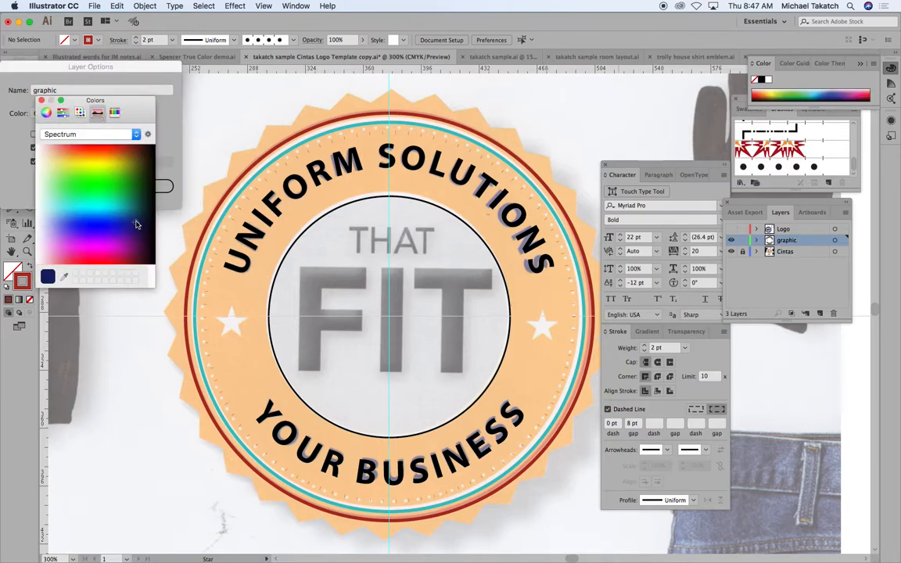
{"action": "left_click", "coordinate": [42, 100]}
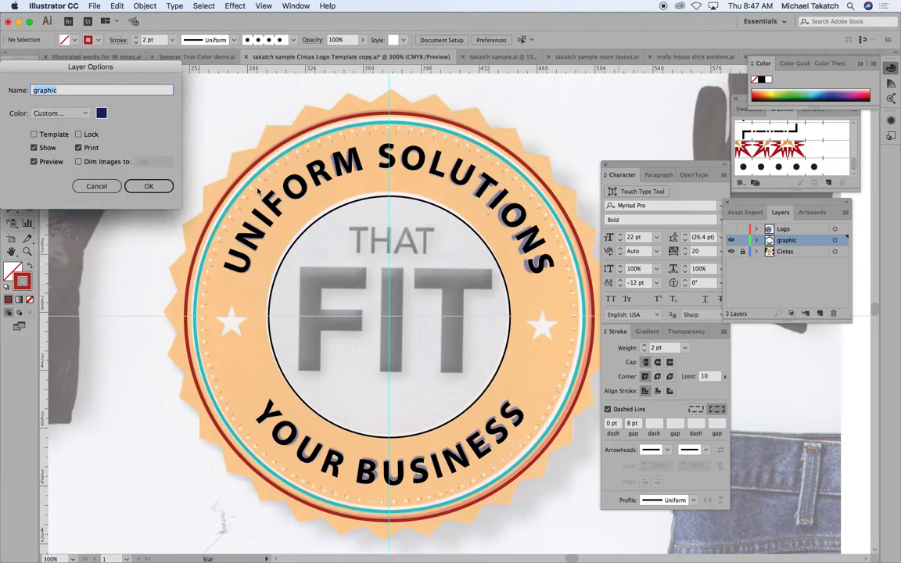
{"action": "left_click", "coordinate": [148, 185]}
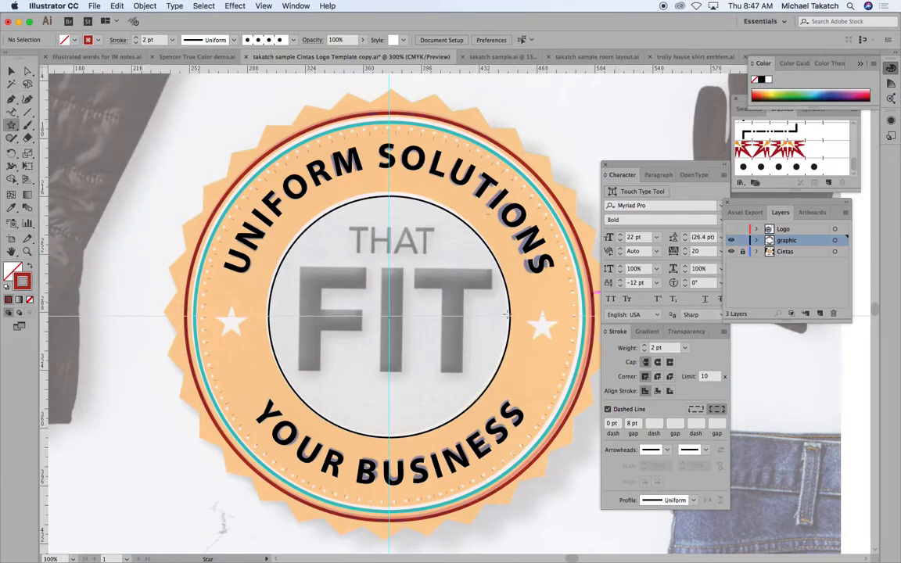
{"action": "left_click_drag", "start_coordinate": [389, 315], "coordinate": [559, 472]}
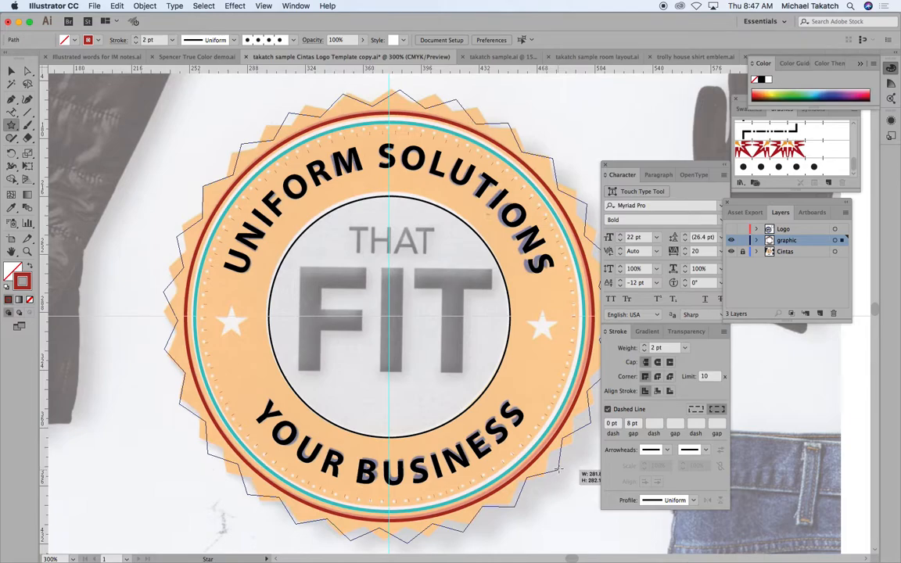
{"action": "left_click", "coordinate": [12, 70]}
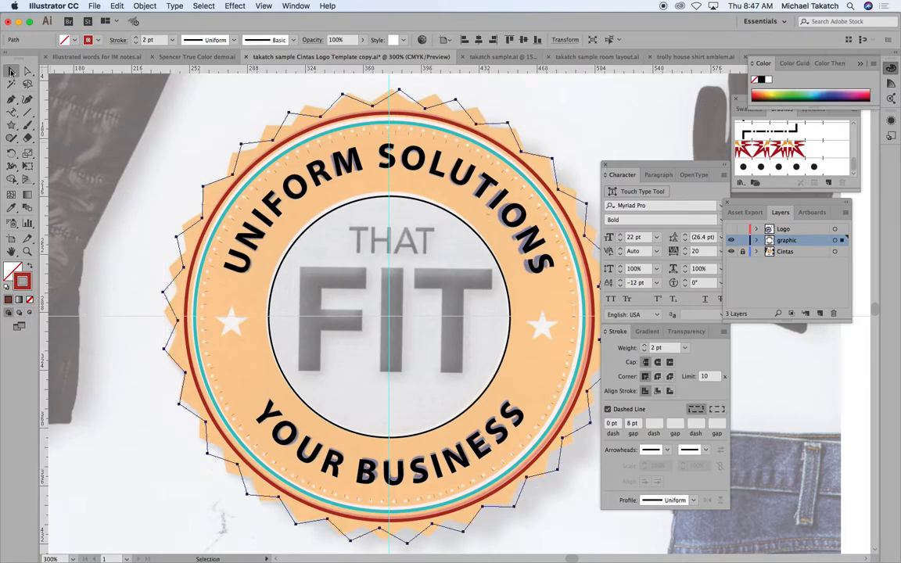
{"action": "left_click_drag", "start_coordinate": [67, 292], "coordinate": [66, 301]}
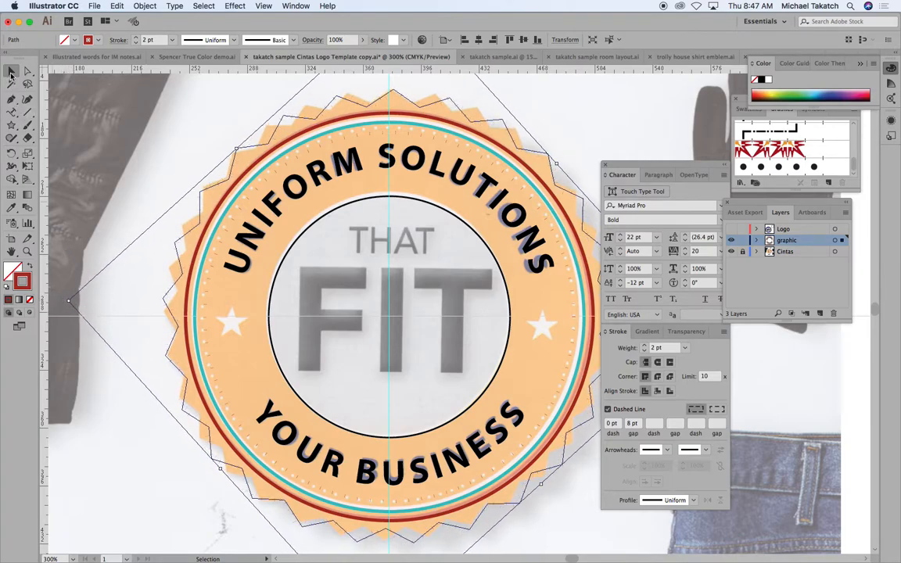
{"action": "left_click", "coordinate": [135, 179]}
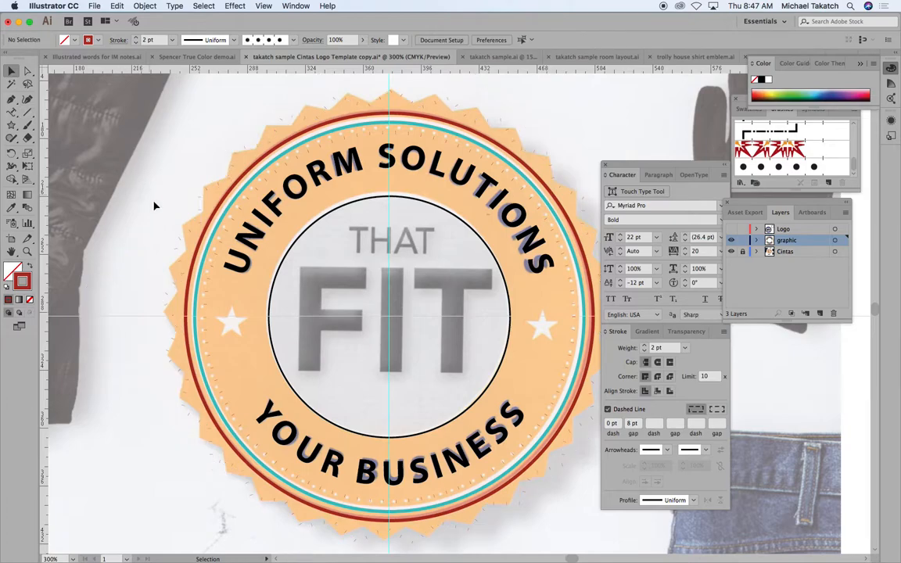
{"action": "left_click", "coordinate": [186, 239]}
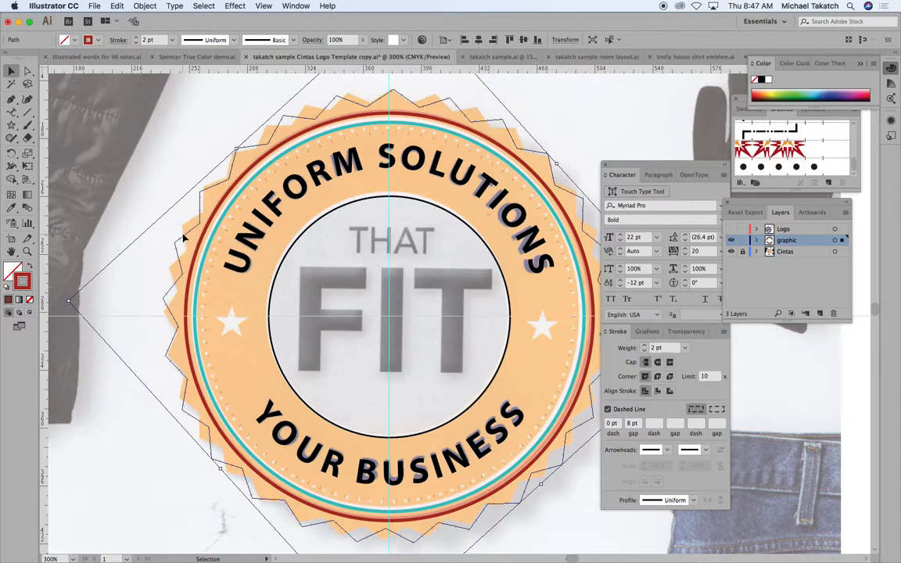
{"action": "left_click", "coordinate": [185, 238]}
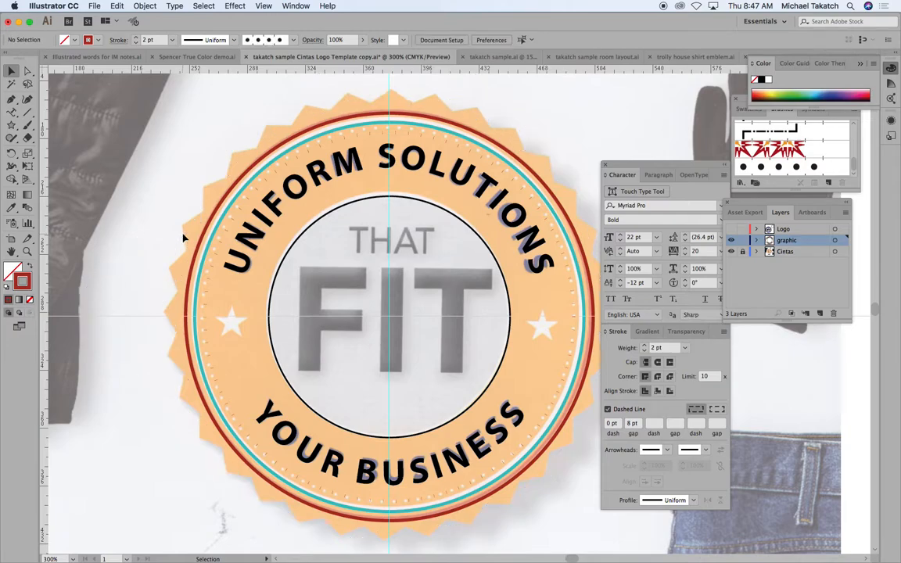
Draw a many-pointed star with an undashed 2 pt dark red stroke from the badge's centre, adjusting points and size to the serrated edge
{"action": "left_click", "coordinate": [634, 410]}
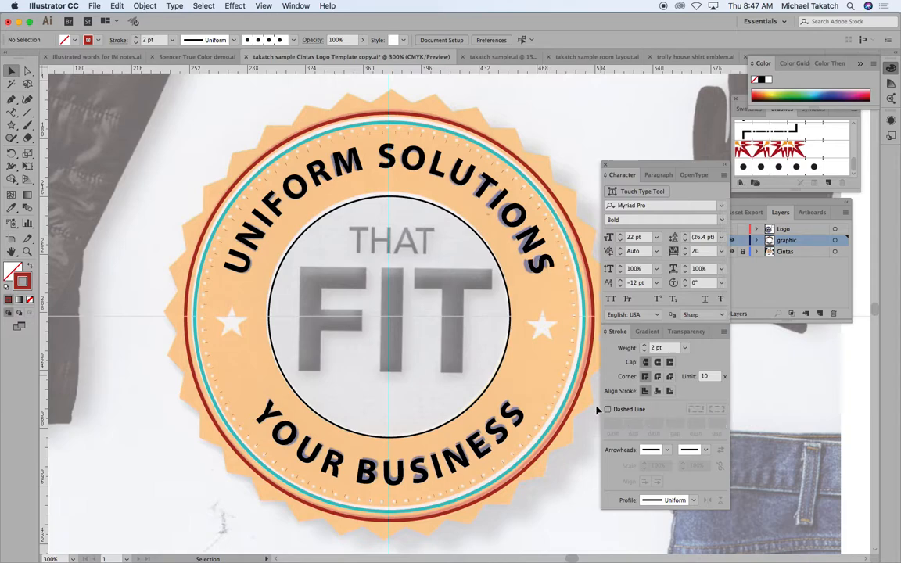
{"action": "left_click", "coordinate": [12, 126]}
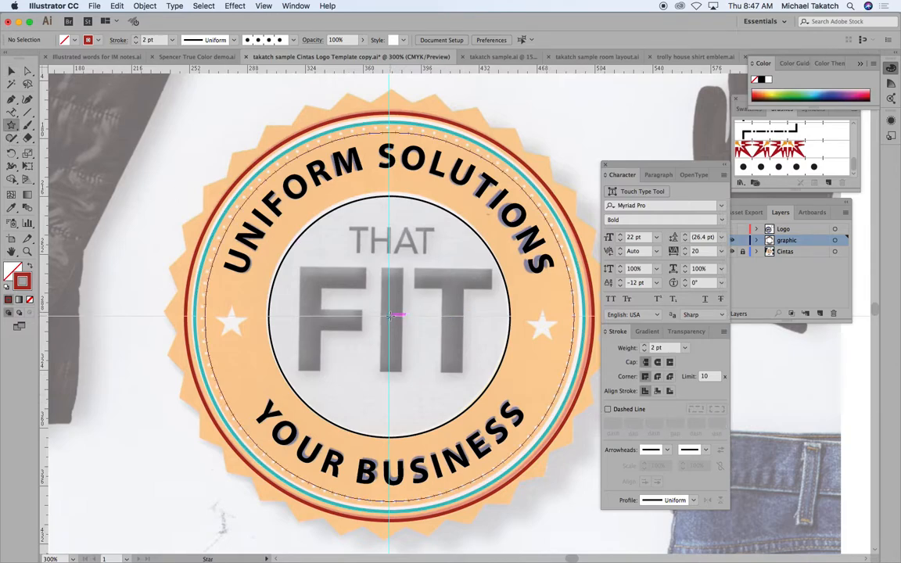
{"action": "left_click_drag", "start_coordinate": [389, 315], "coordinate": [557, 453]}
{"action": "key", "text": "Down"}
{"action": "key", "text": "Down"}
{"action": "key", "text": "Down"}
{"action": "key", "text": "Down"}
{"action": "key", "text": "Down"}
{"action": "key", "text": "Down"}
{"action": "key", "text": "Down"}
{"action": "key", "text": "Down"}
{"action": "key", "text": "Down"}
{"action": "key", "text": "Down"}
{"action": "key", "text": "Down"}
{"action": "key", "text": "Down"}
{"action": "key", "text": "Down"}
{"action": "key", "text": "Down"}
{"action": "key", "text": "Down"}
{"action": "key", "text": "Down"}
{"action": "key", "text": "Down"}
{"action": "key", "text": "Up"}
{"action": "key", "text": "Up"}
{"action": "key", "text": "Up"}
{"action": "key", "text": "Up"}
{"action": "key", "text": "Up"}
{"action": "key", "text": "Up"}
{"action": "key", "text": "Up"}
{"action": "key", "text": "Up"}
{"action": "key", "text": "Up"}
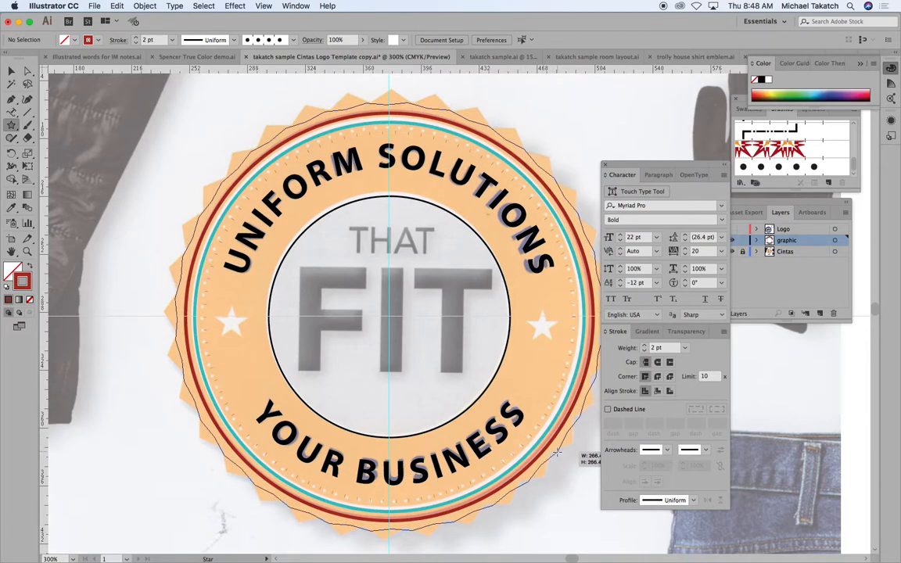
{"action": "left_click_drag", "start_coordinate": [557, 452], "coordinate": [565, 463]}
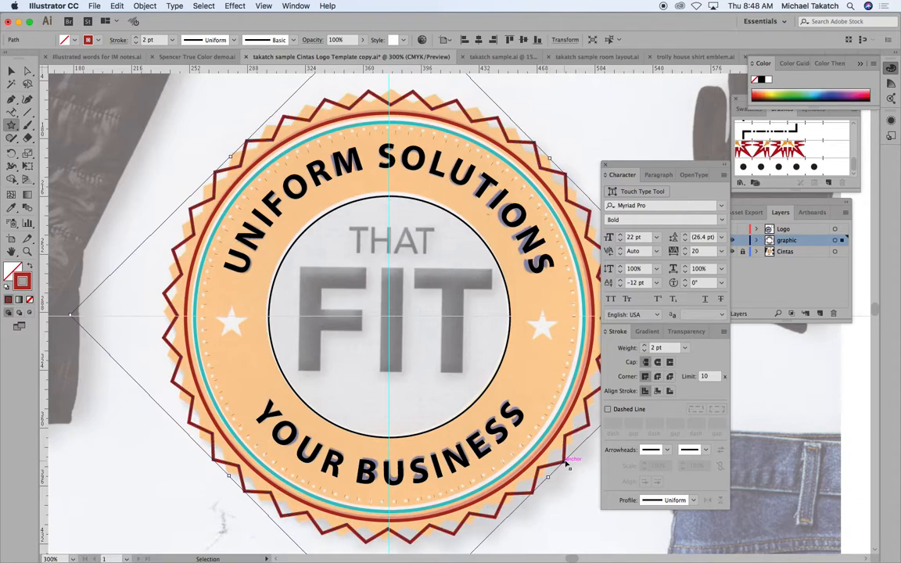
Rotate the serrated outline so its points line up with the reference badge's teeth, and deselect it
{"action": "left_click", "coordinate": [11, 71]}
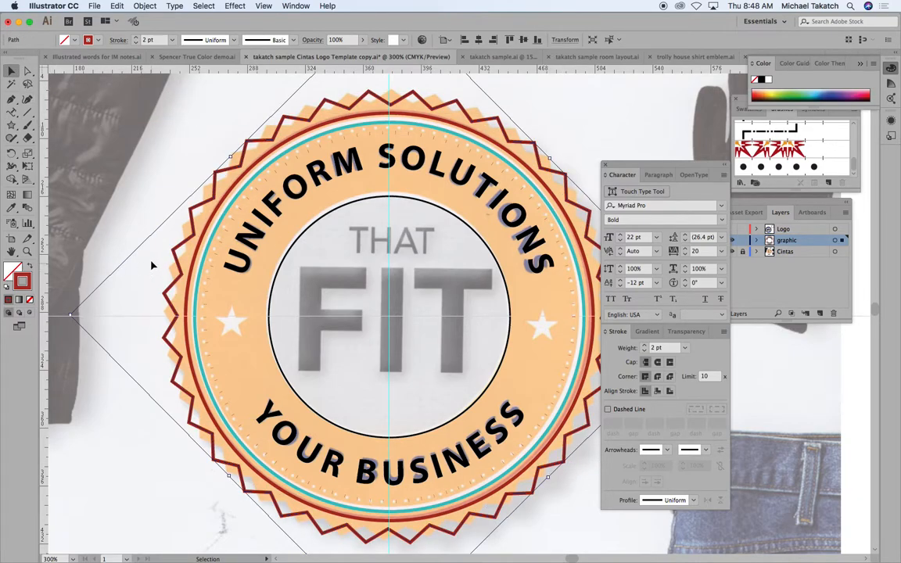
{"action": "left_click_drag", "start_coordinate": [68, 314], "coordinate": [69, 339]}
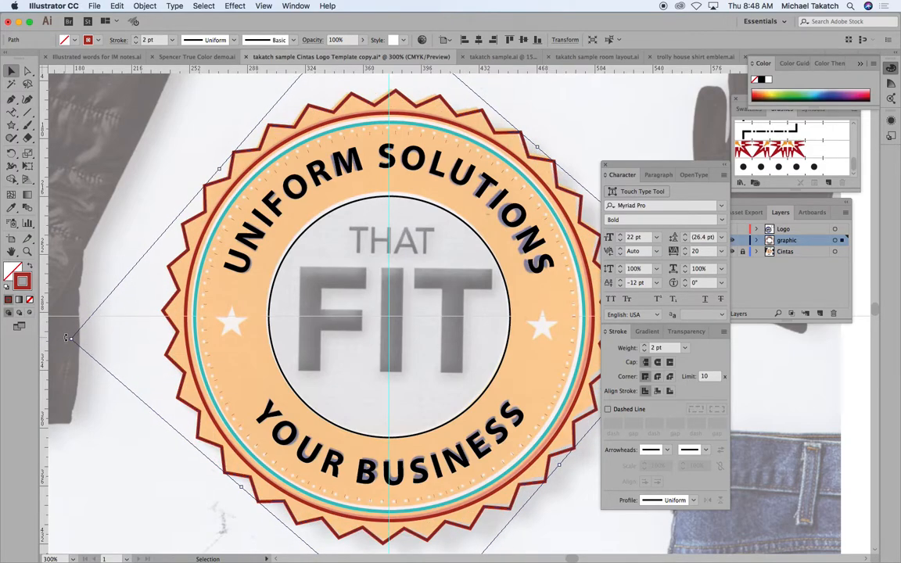
{"action": "left_click", "coordinate": [12, 72]}
{"action": "left_click", "coordinate": [151, 151]}
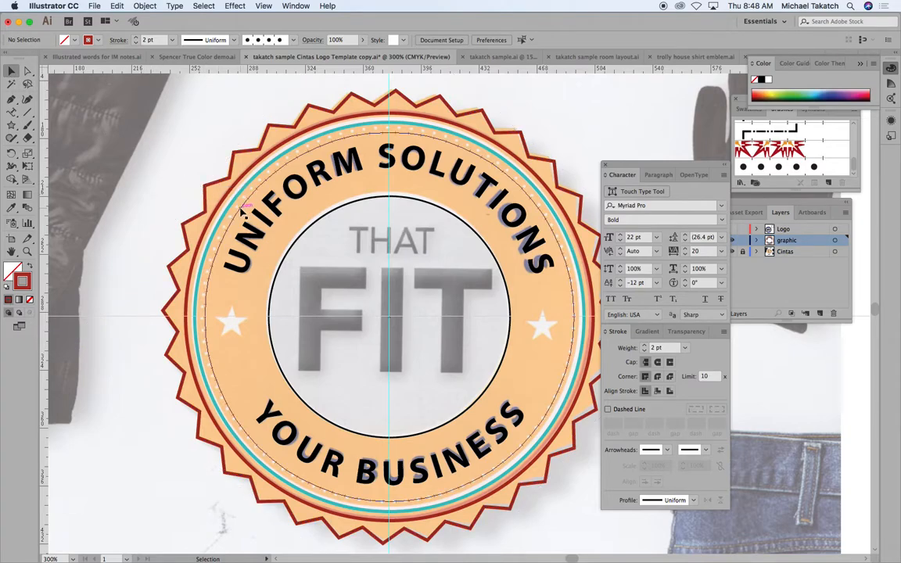
Give the dashed circle inside the teal ring round caps, a 7 pt gap and a stroke weight of 3 pt
{"action": "left_click", "coordinate": [548, 334]}
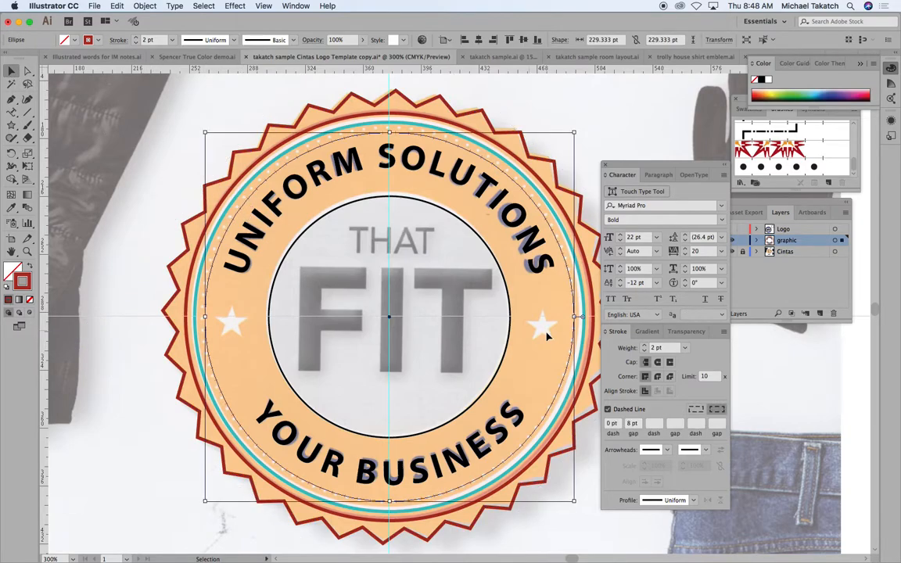
{"action": "left_click", "coordinate": [658, 363]}
{"action": "key", "text": "Down"}
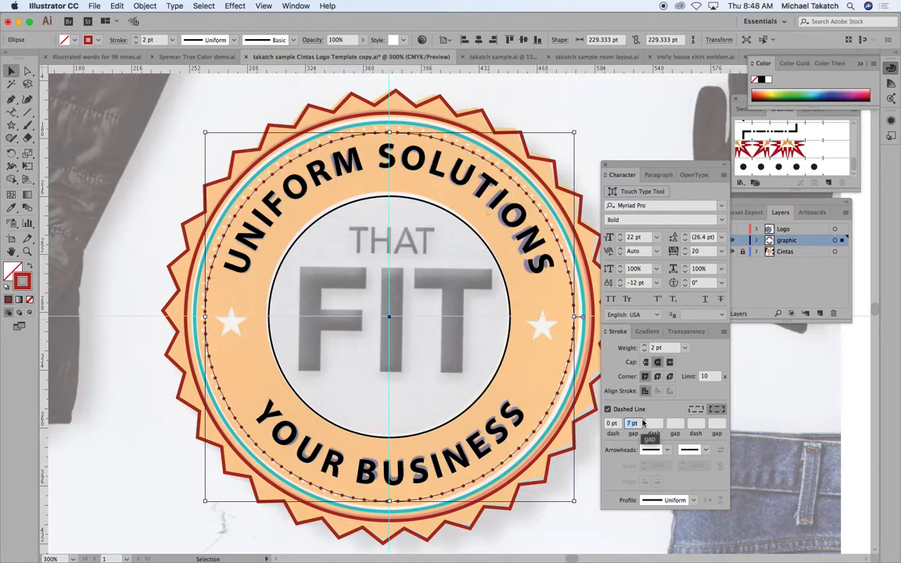
{"action": "left_click", "coordinate": [668, 350]}
{"action": "key", "text": "Up"}
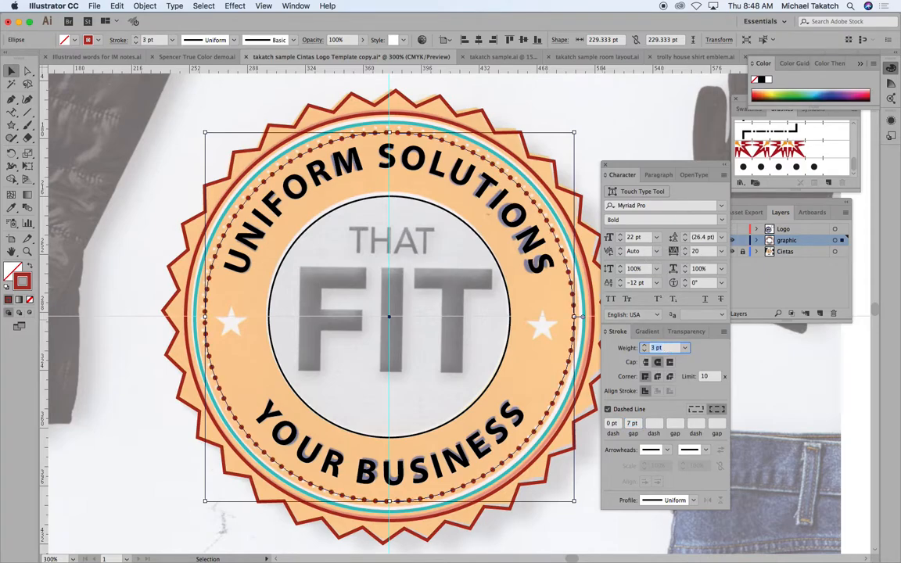
{"action": "left_click", "coordinate": [12, 125]}
{"action": "key", "text": "super+shift+a"}
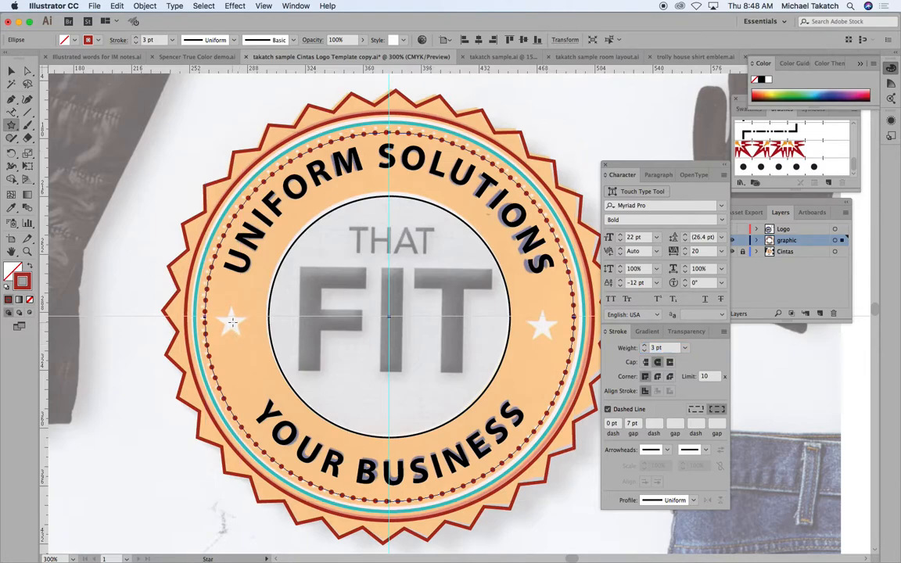
{"action": "mouse_move", "coordinate": [232, 321]}
{"action": "left_mouse_down"}
{"action": "mouse_move", "coordinate": [251, 349]}
{"action": "mouse_move", "coordinate": [244, 330]}
{"action": "left_mouse_up"}
{"action": "key", "text": "Up"}
{"action": "key", "text": "Up"}
{"action": "key", "text": "Down"}
{"action": "key", "text": "Down"}
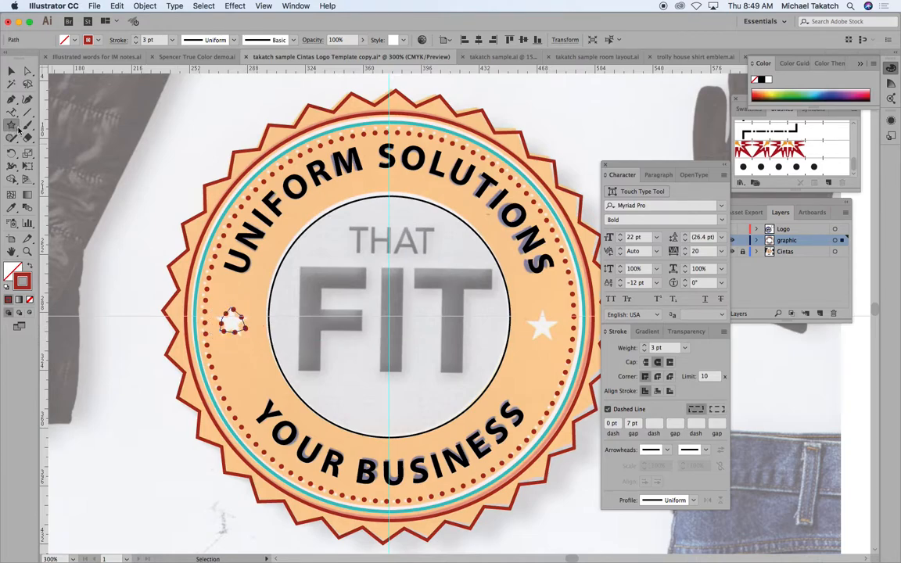
{"action": "key", "text": "super+z"}
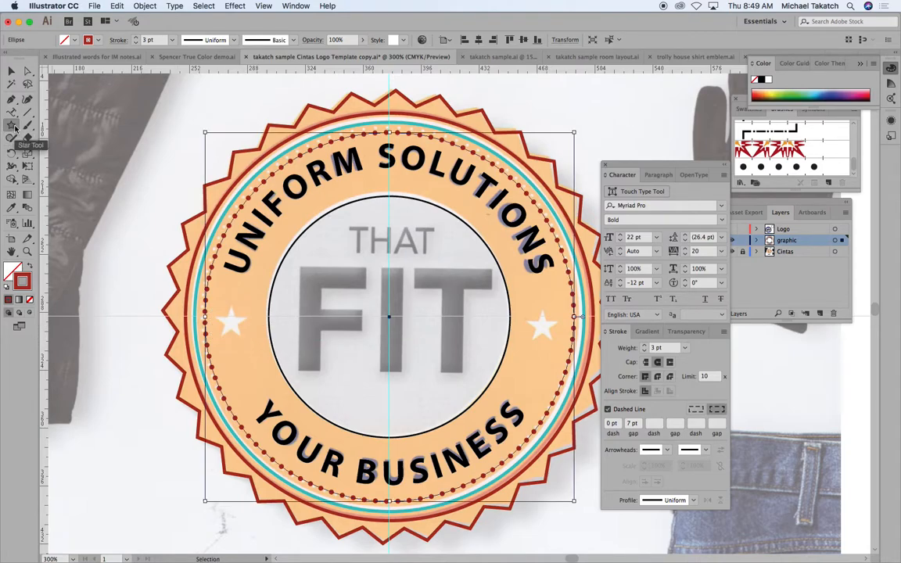
Draw a five-pointed star over the badge's left reference star, with a solid dark red fill and no stroke
{"action": "left_click", "coordinate": [15, 128]}
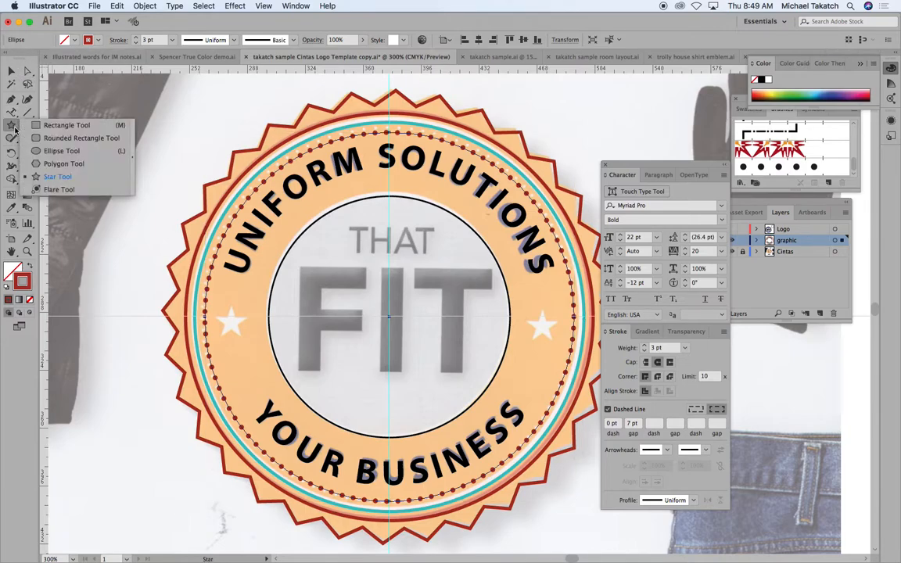
{"action": "left_click", "coordinate": [63, 178]}
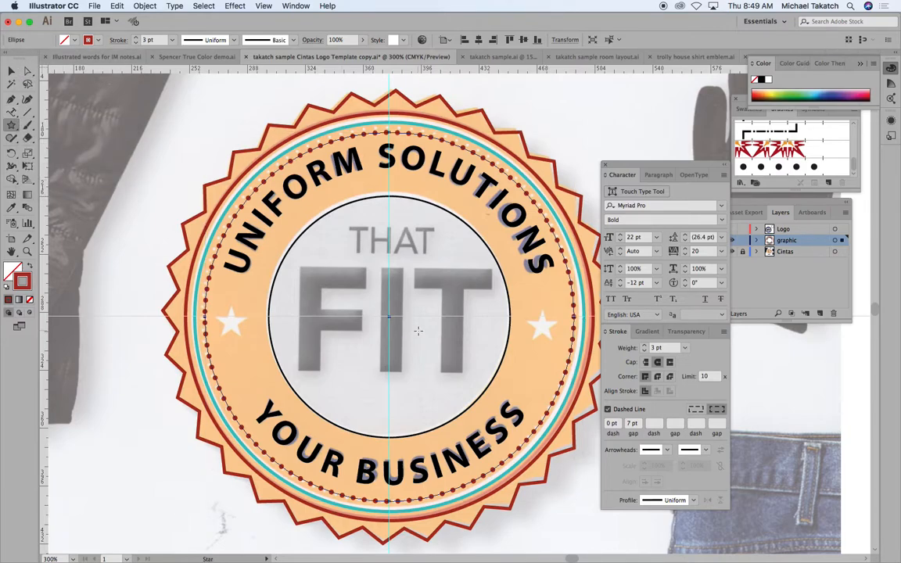
{"action": "mouse_move", "coordinate": [231, 320]}
{"action": "left_mouse_down"}
{"action": "mouse_move", "coordinate": [248, 335]}
{"action": "mouse_move", "coordinate": [249, 364]}
{"action": "mouse_move", "coordinate": [241, 332]}
{"action": "left_mouse_up"}
{"action": "key", "text": "v"}
{"action": "left_click", "coordinate": [31, 268]}
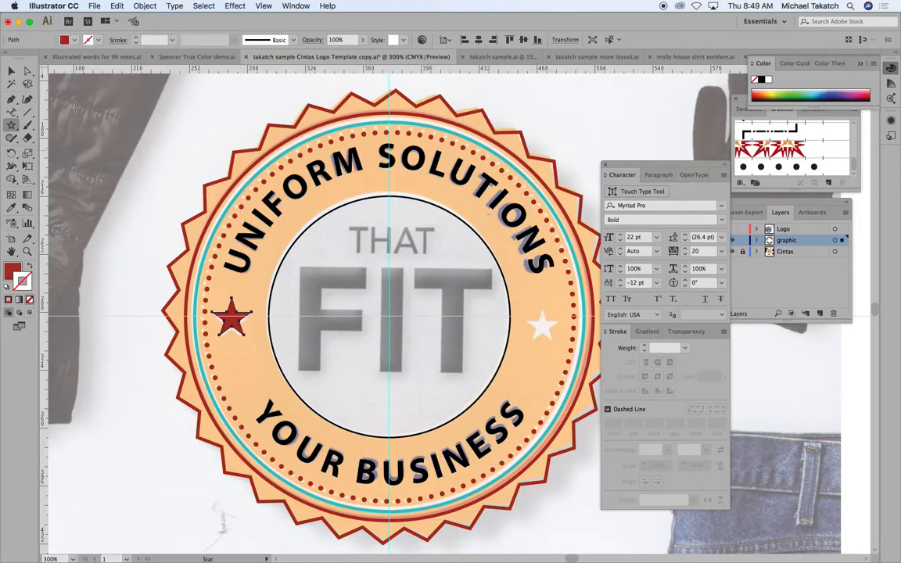
{"action": "left_click", "coordinate": [11, 73]}
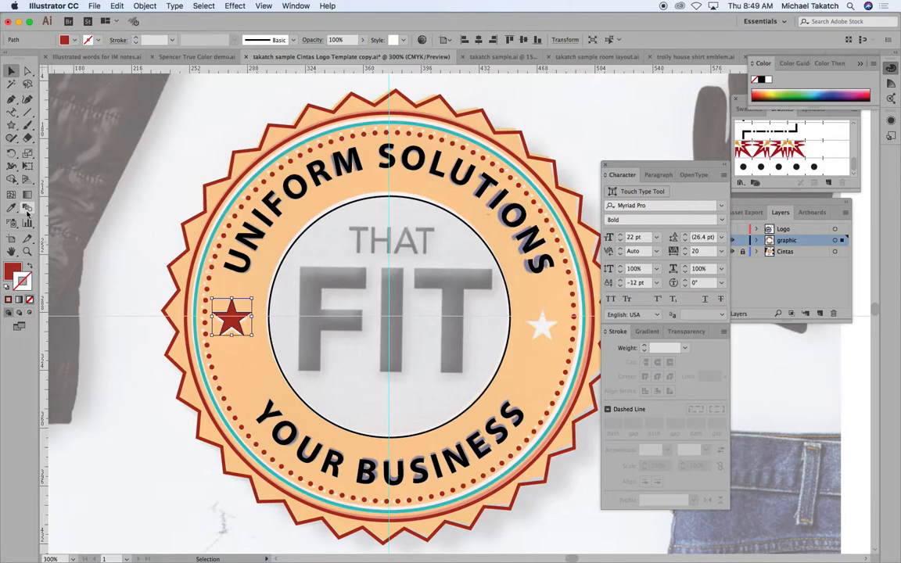
Reflect a copy of the red star across a vertical axis through the badge's centre
{"action": "left_click_drag", "start_coordinate": [11, 153], "coordinate": [58, 161]}
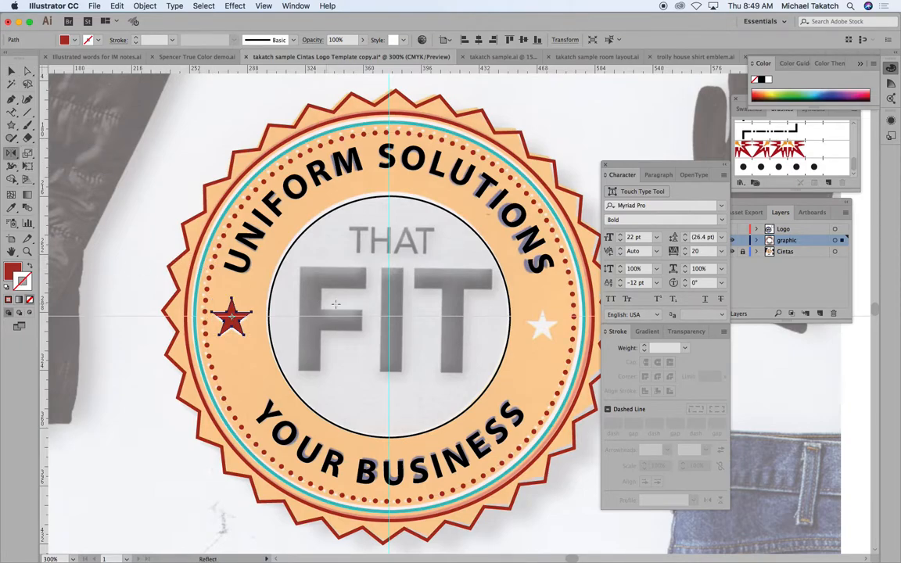
{"action": "left_click", "coordinate": [391, 321], "text": "alt"}
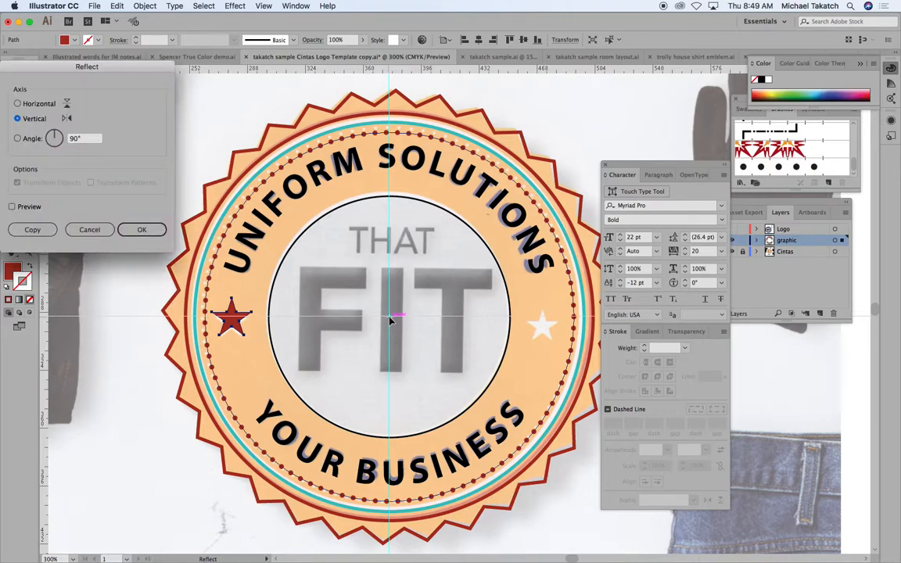
{"action": "left_click", "coordinate": [33, 208]}
{"action": "left_click", "coordinate": [33, 229]}
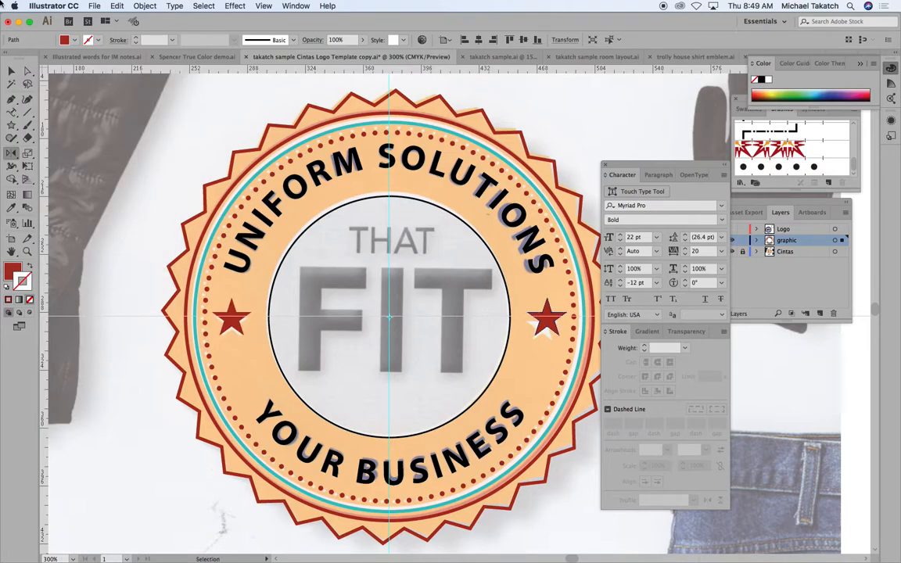
{"action": "left_click", "coordinate": [11, 71]}
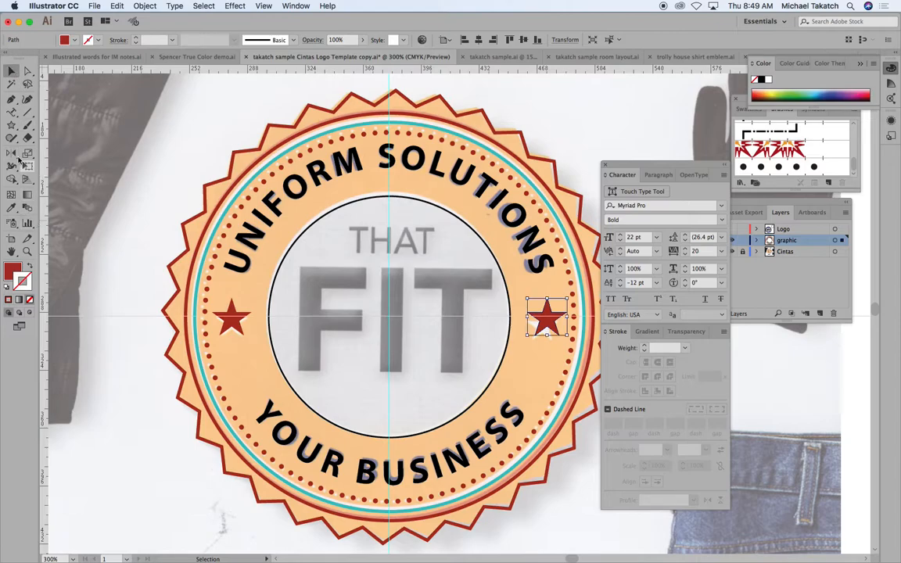
Add the text THAT inside the inner circle and move it over the matching reference word
{"action": "left_click_drag", "start_coordinate": [12, 112], "coordinate": [60, 110]}
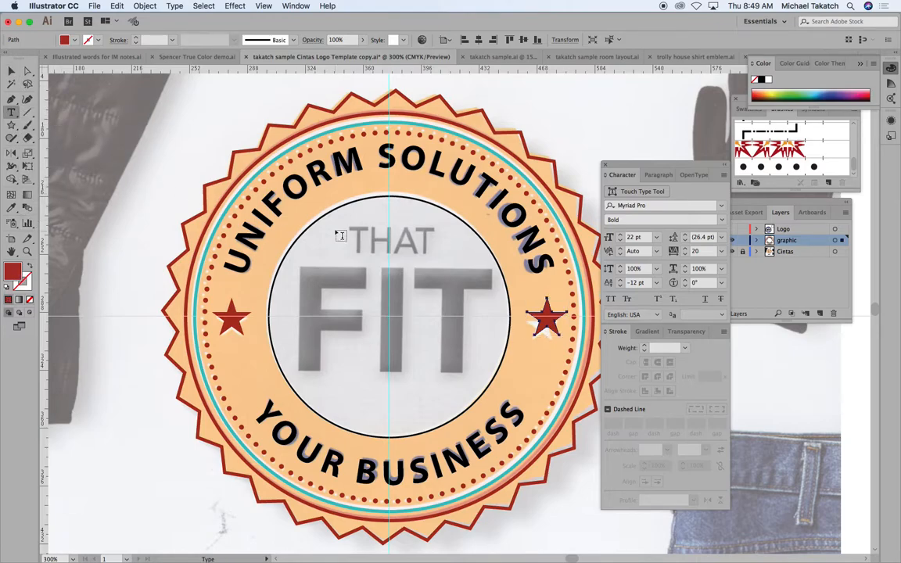
{"action": "left_click", "coordinate": [357, 237]}
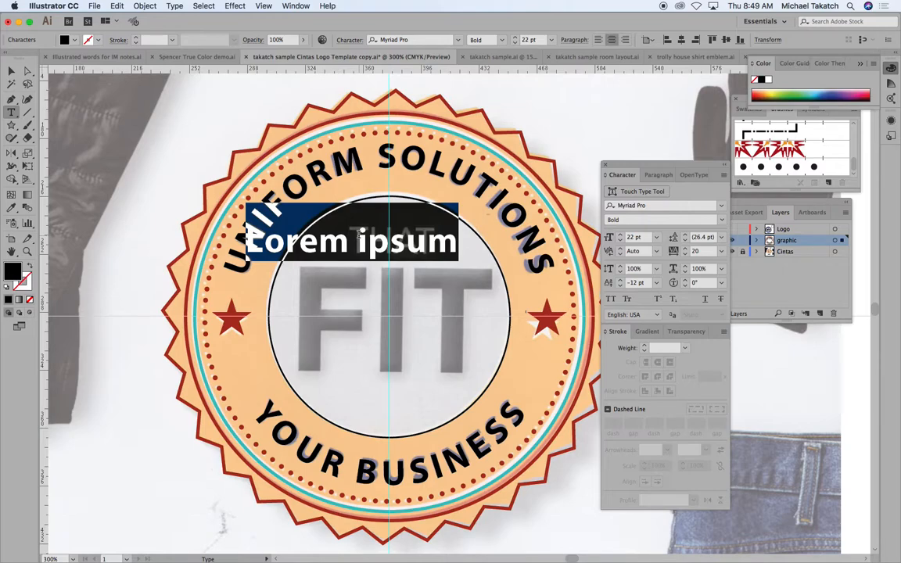
{"action": "type", "text": "THAT"}
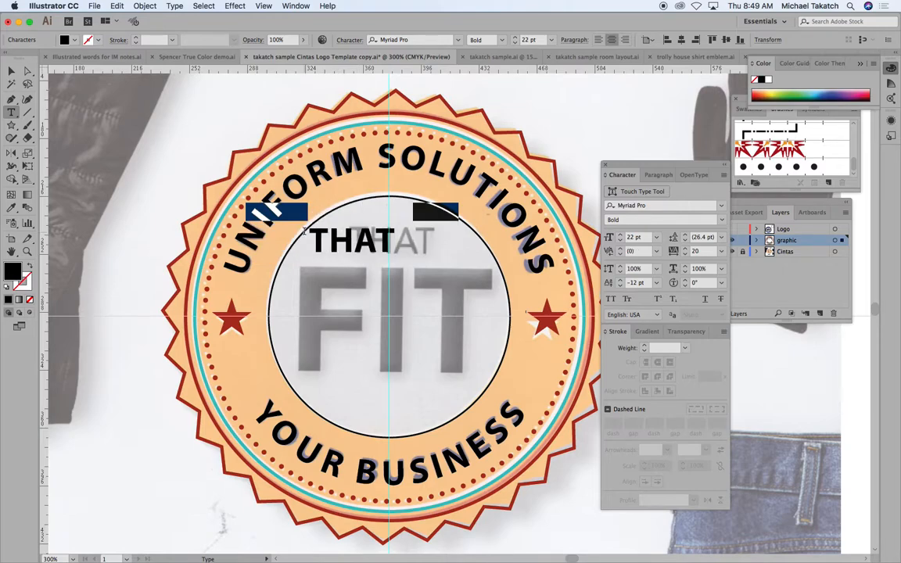
{"action": "left_click", "coordinate": [11, 70]}
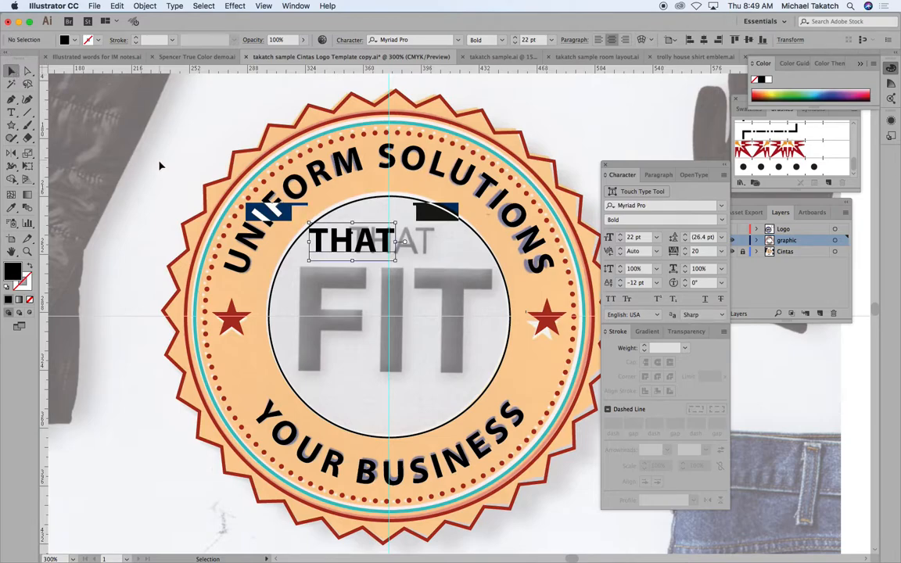
{"action": "left_click_drag", "start_coordinate": [361, 241], "coordinate": [407, 245]}
Set the font style of the THAT text to Regular
{"action": "left_click", "coordinate": [648, 219]}
{"action": "left_click", "coordinate": [721, 222]}
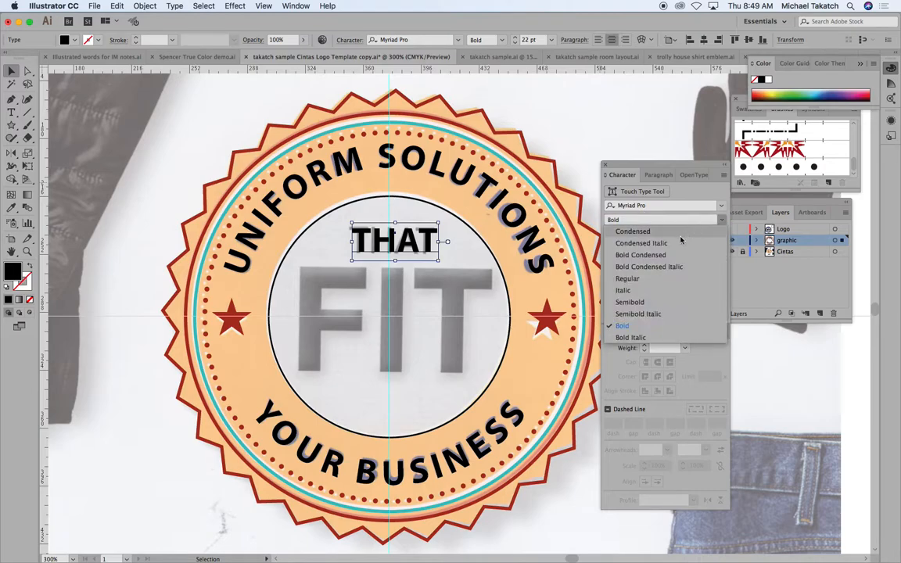
{"action": "left_click", "coordinate": [653, 282]}
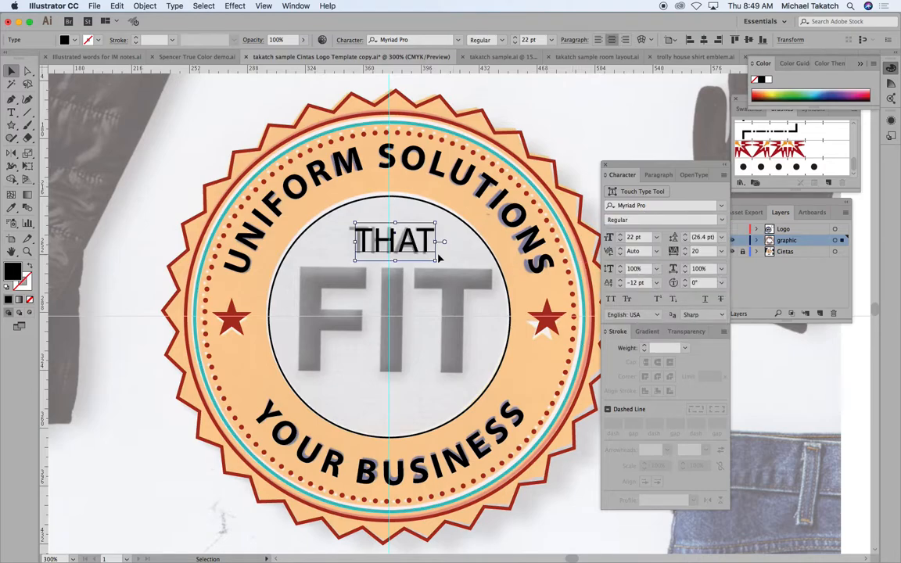
Duplicate the THAT text over the large reference word below it and change the copy's wording to FIT
{"action": "left_click_drag", "start_coordinate": [376, 244], "coordinate": [428, 332]}
{"action": "key", "text": "t"}
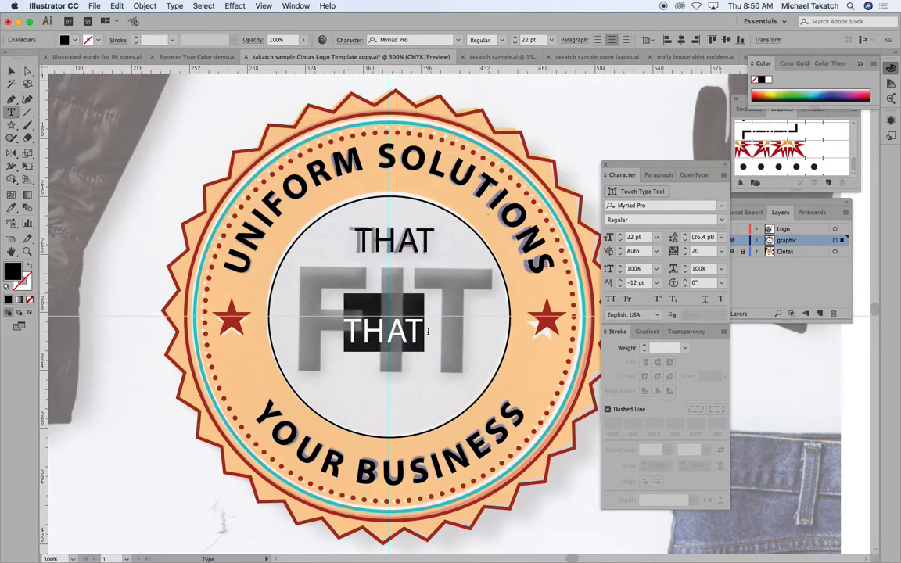
{"action": "type", "text": "FIT"}
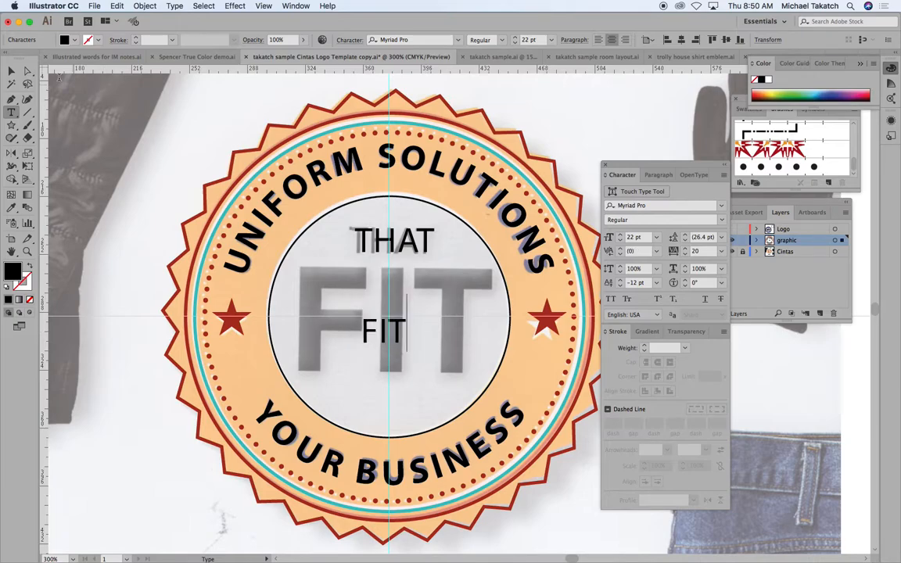
Set the font style of the FIT text to Bold
{"action": "left_click", "coordinate": [11, 71]}
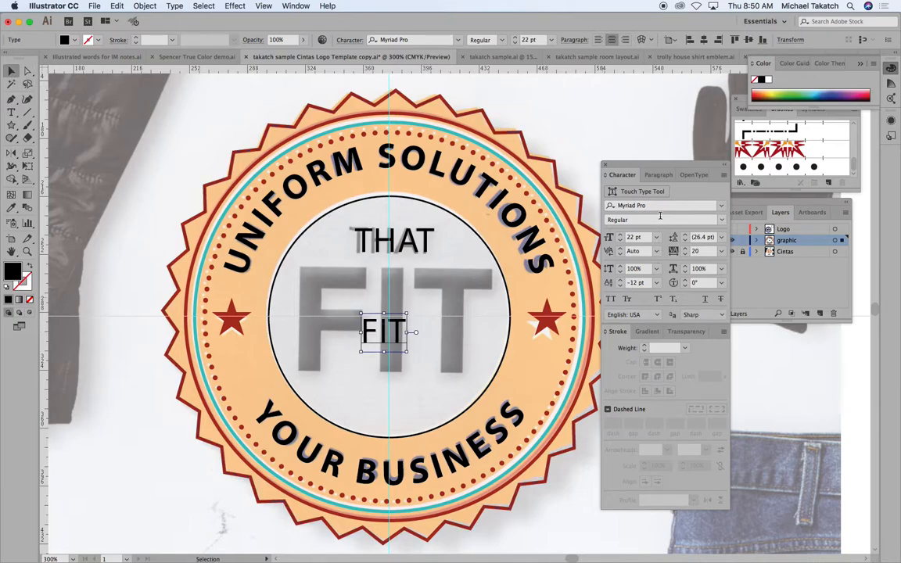
{"action": "left_click", "coordinate": [698, 220]}
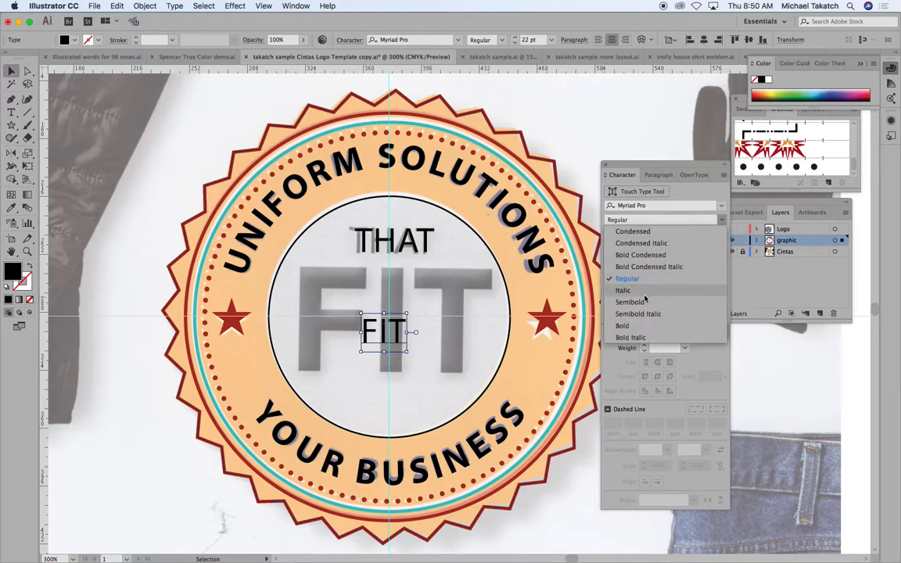
{"action": "left_click", "coordinate": [623, 326]}
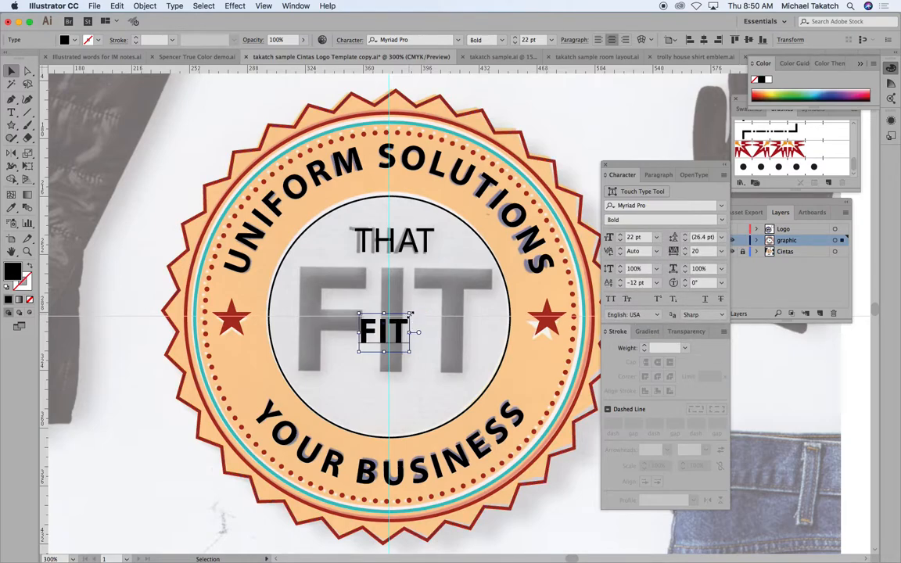
Scale the FIT text up to about 96.67 pt and nudge it over the large reference word
{"action": "left_click_drag", "start_coordinate": [411, 314], "coordinate": [501, 246]}
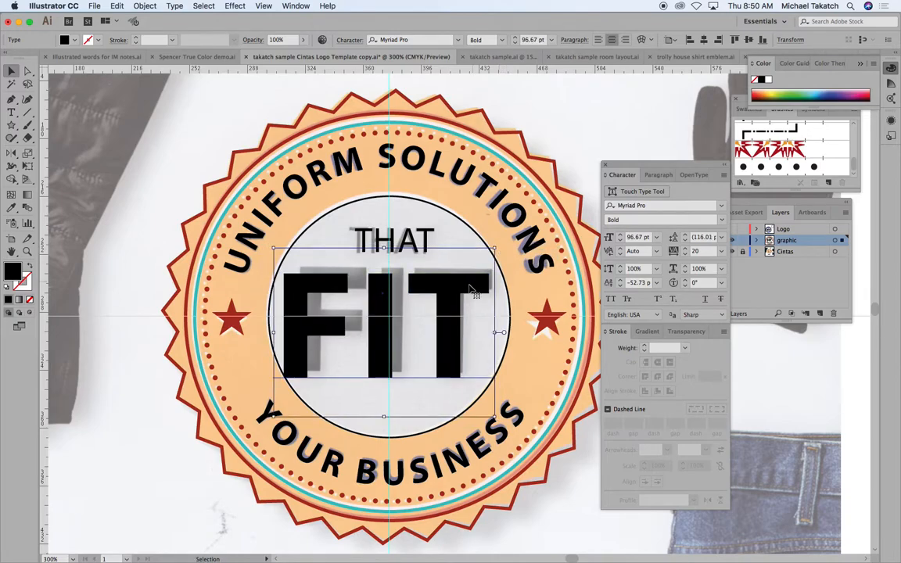
{"action": "key", "text": "Up"}
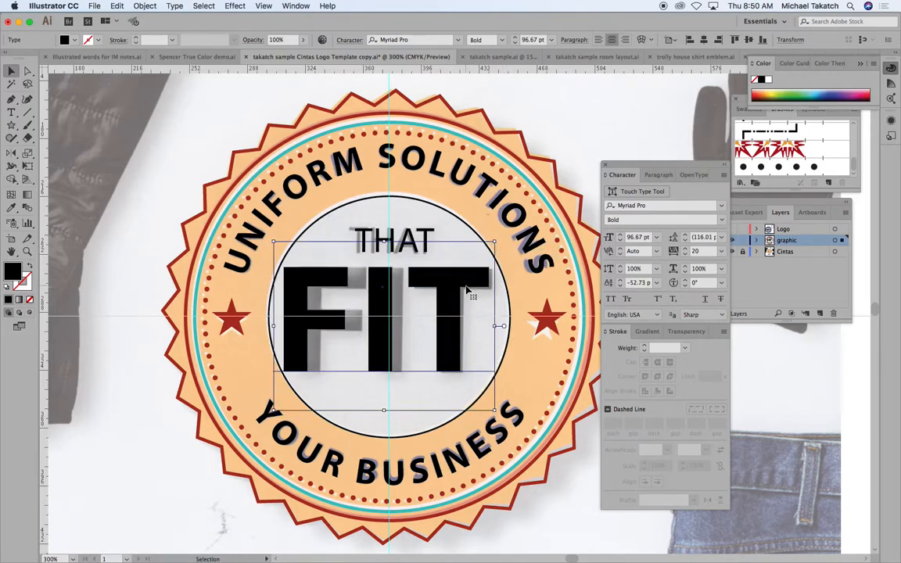
{"action": "key", "text": "Right"}
{"action": "key", "text": "Right"}
{"action": "key", "text": "Right"}
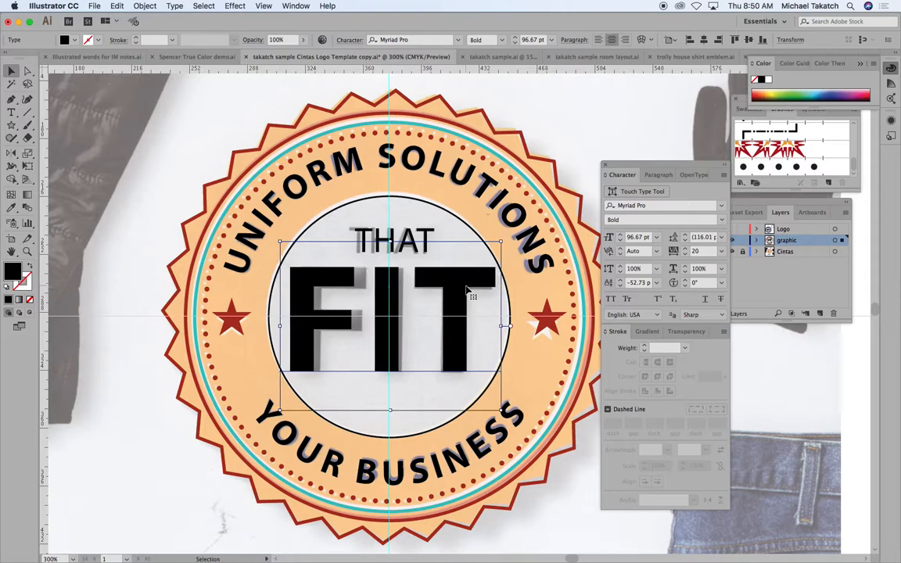
Tighten the tracking of the FIT text to -16 to match the reference letter spacing
{"action": "left_click", "coordinate": [703, 250]}
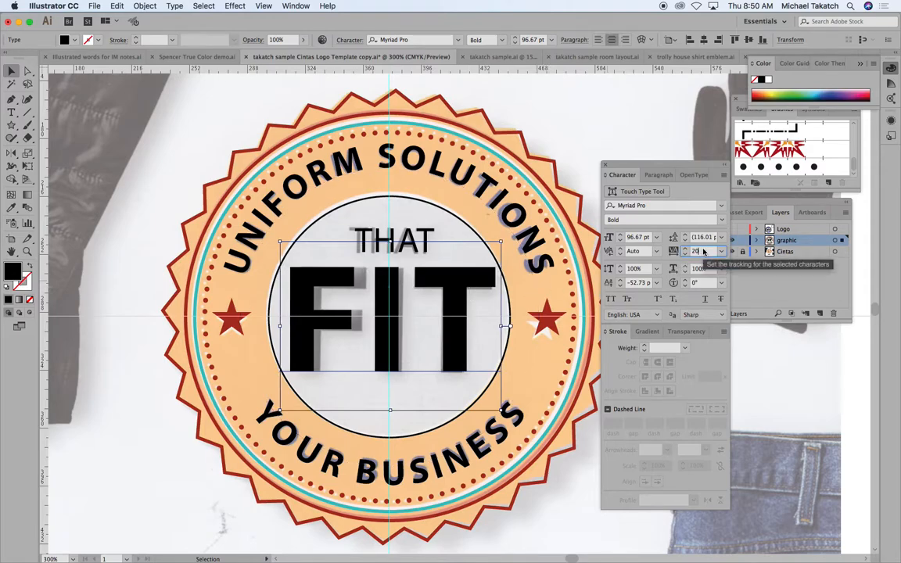
{"action": "key", "text": "Down"}
{"action": "key", "text": "Down"}
{"action": "key", "text": "Down"}
{"action": "key", "text": "Down"}
{"action": "key", "text": "Down"}
{"action": "key", "text": "Down"}
{"action": "key", "text": "Down"}
{"action": "key", "text": "Down"}
{"action": "key", "text": "Down"}
{"action": "key", "text": "Down"}
{"action": "key", "text": "Down"}
{"action": "key", "text": "Down"}
{"action": "key", "text": "Down"}
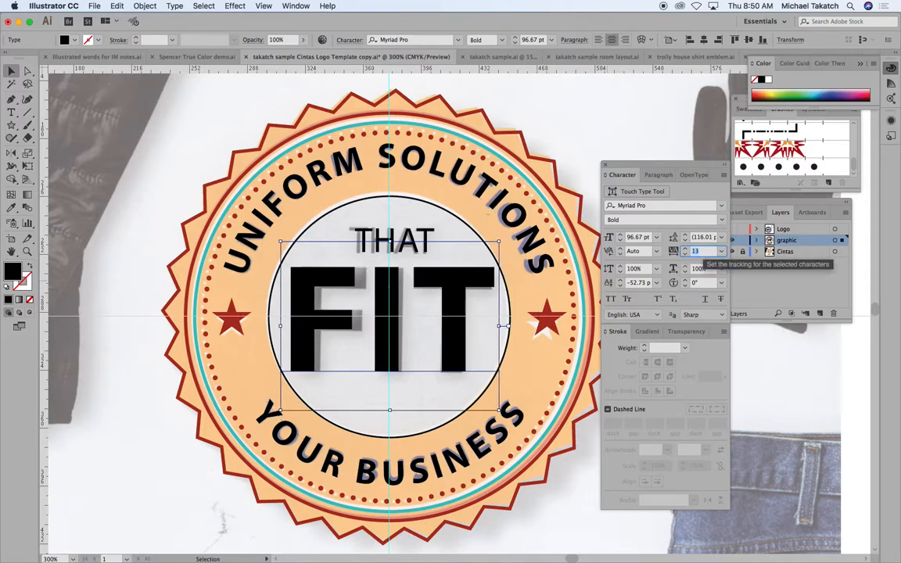
{"action": "key", "text": "Down"}
{"action": "key", "text": "Down"}
{"action": "key", "text": "Down"}
{"action": "key", "text": "Down"}
{"action": "key", "text": "Down"}
{"action": "key", "text": "Down"}
{"action": "key", "text": "Down"}
{"action": "key", "text": "Down"}
{"action": "key", "text": "Down"}
{"action": "key", "text": "Down"}
{"action": "key", "text": "Down"}
{"action": "key", "text": "Down"}
{"action": "key", "text": "Down"}
{"action": "key", "text": "Down"}
{"action": "key", "text": "Down"}
{"action": "key", "text": "Down"}
{"action": "key", "text": "Down"}
{"action": "key", "text": "Down"}
{"action": "key", "text": "Down"}
{"action": "key", "text": "Down"}
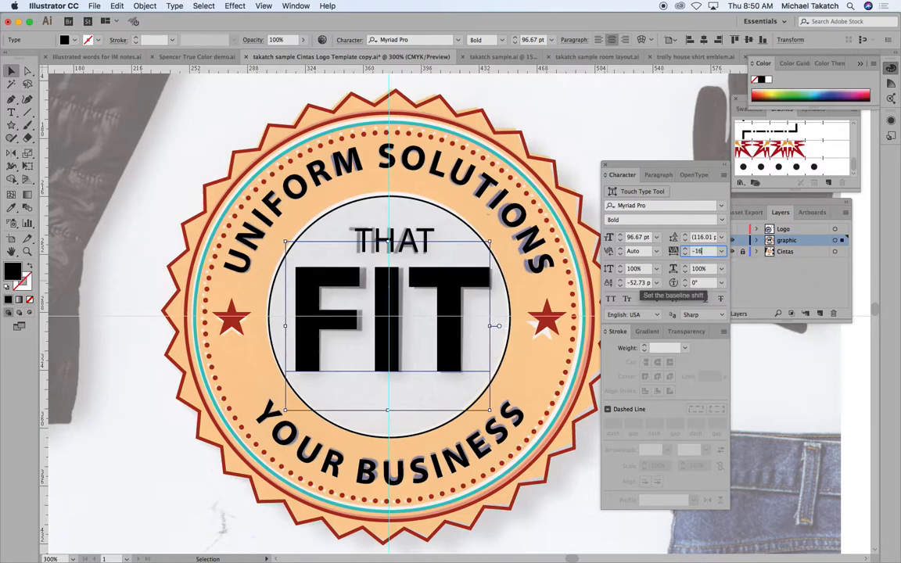
{"action": "left_click", "coordinate": [189, 160]}
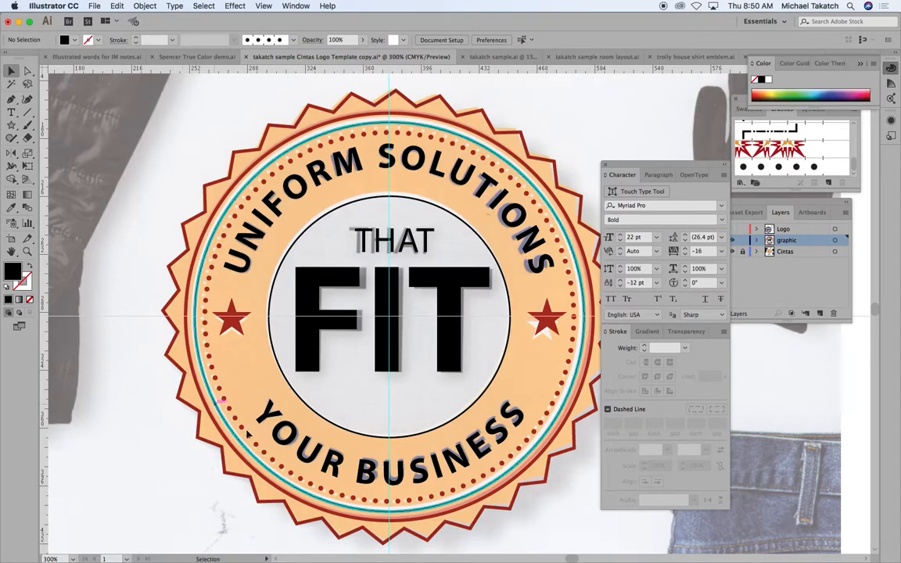
Fill the serrated edge shape with the orange sampled from the reference badge and send it behind the other artwork
{"action": "left_click", "coordinate": [578, 445]}
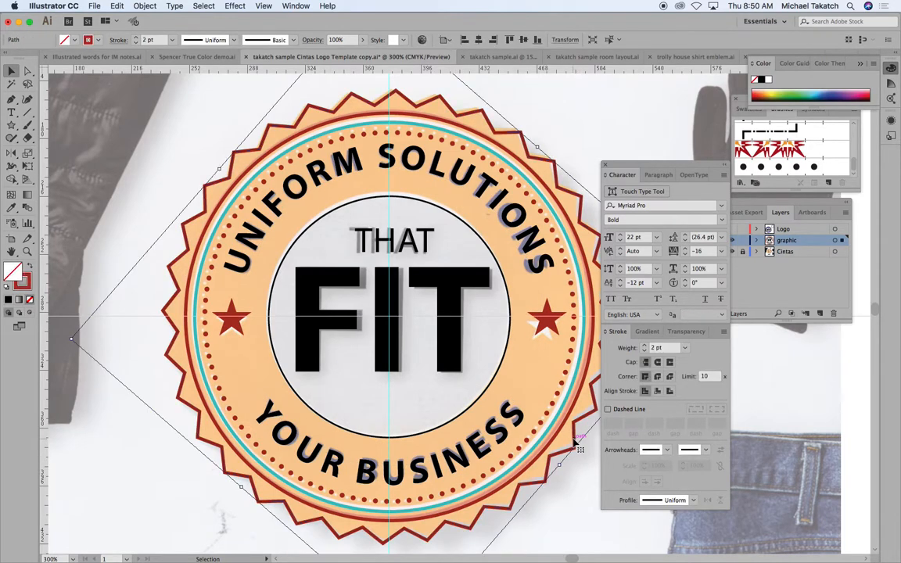
{"action": "key", "text": "i"}
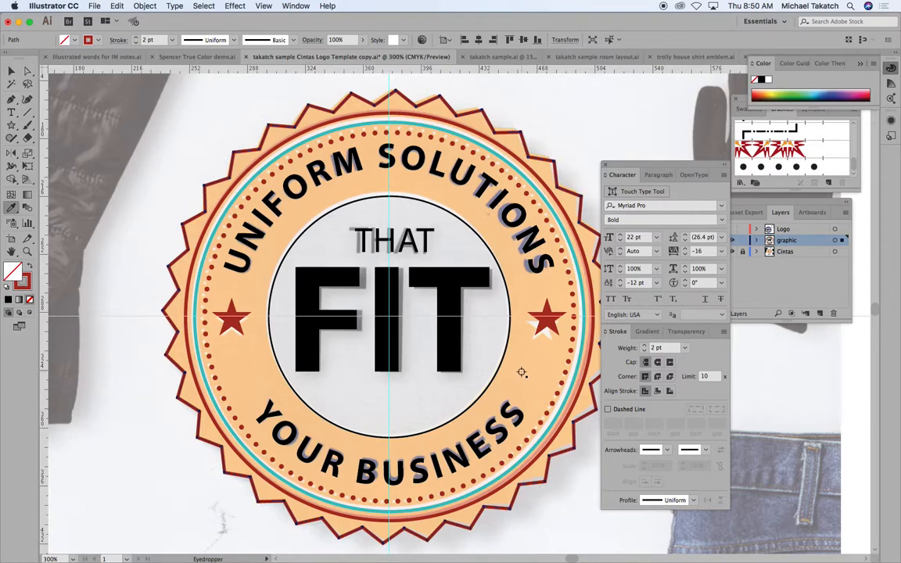
{"action": "left_click", "coordinate": [522, 372]}
{"action": "key", "text": "super"}
{"action": "key", "text": "super+shift+bracketleft"}
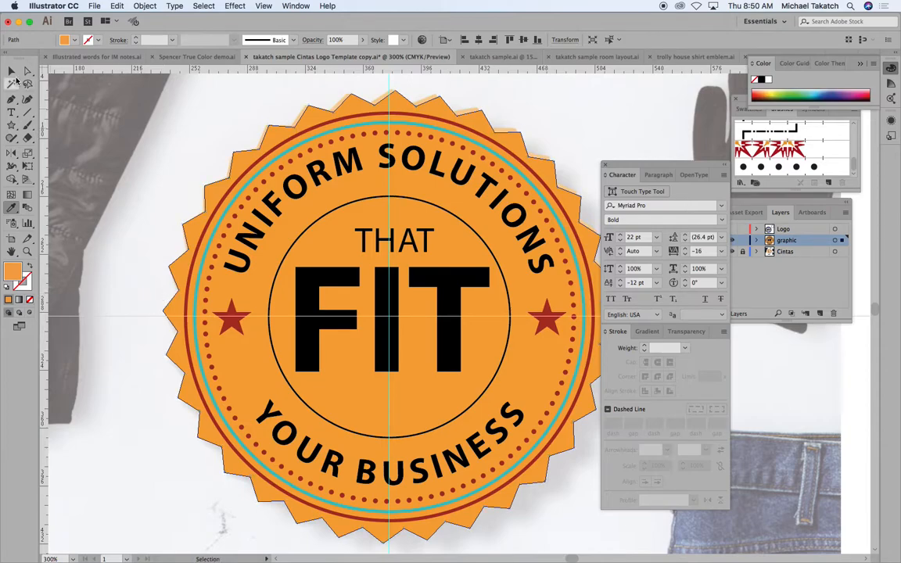
Change the stroke colour of the turquoise ring and the red dotted ring to white
{"action": "key", "text": "v"}
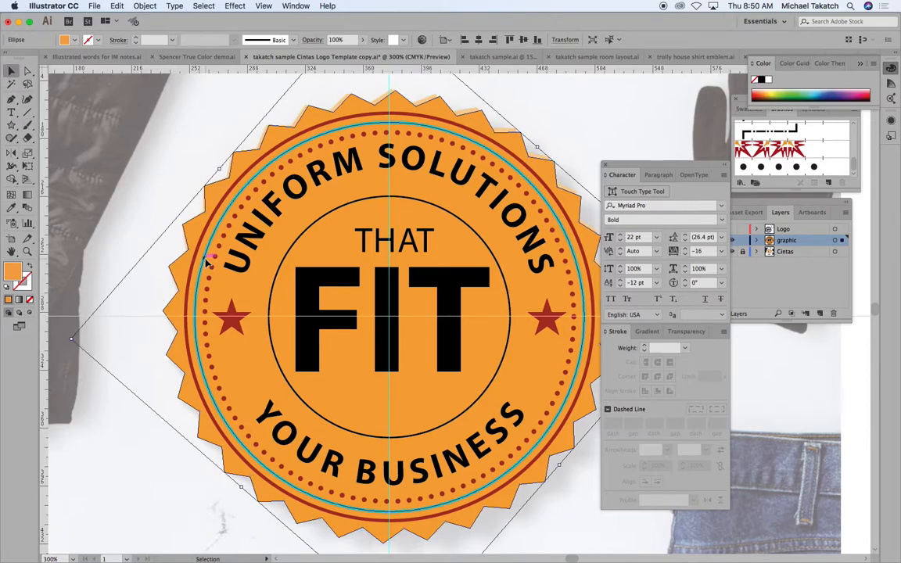
{"action": "left_click", "coordinate": [207, 262]}
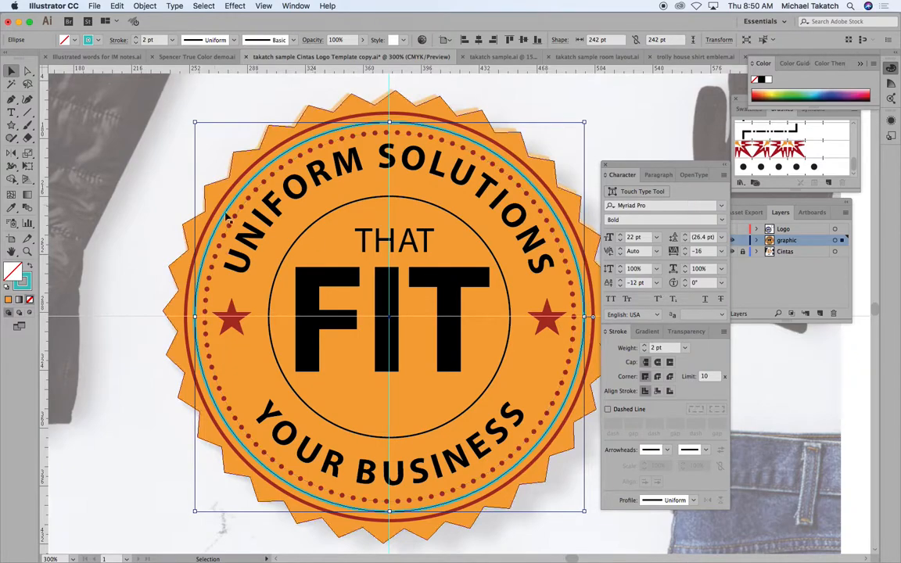
{"action": "left_click", "coordinate": [23, 283]}
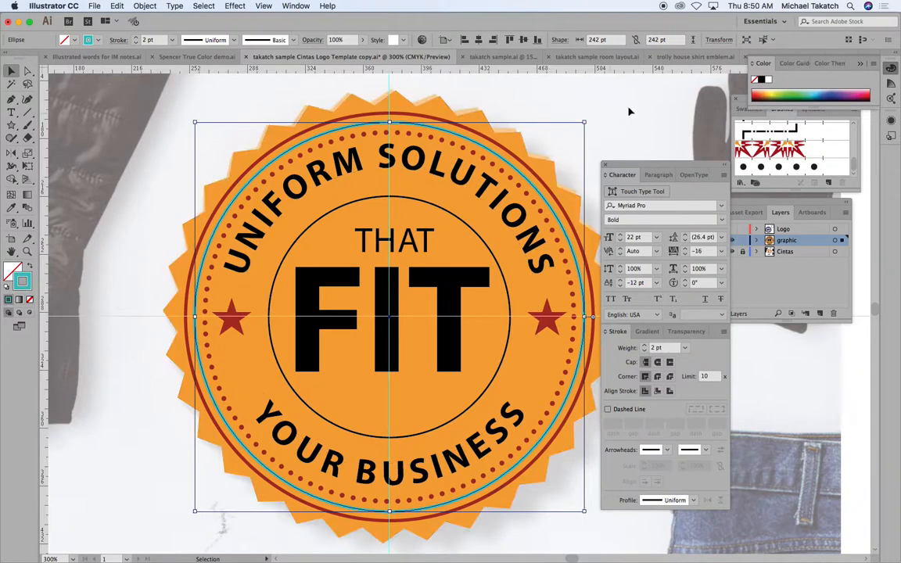
{"action": "left_click", "coordinate": [769, 80]}
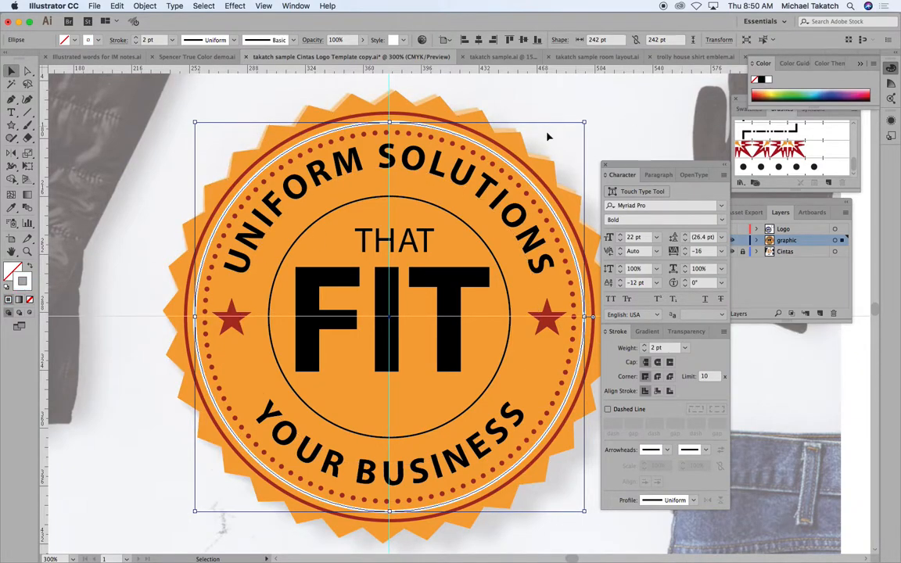
{"action": "left_click", "coordinate": [481, 157]}
{"action": "left_click", "coordinate": [769, 80]}
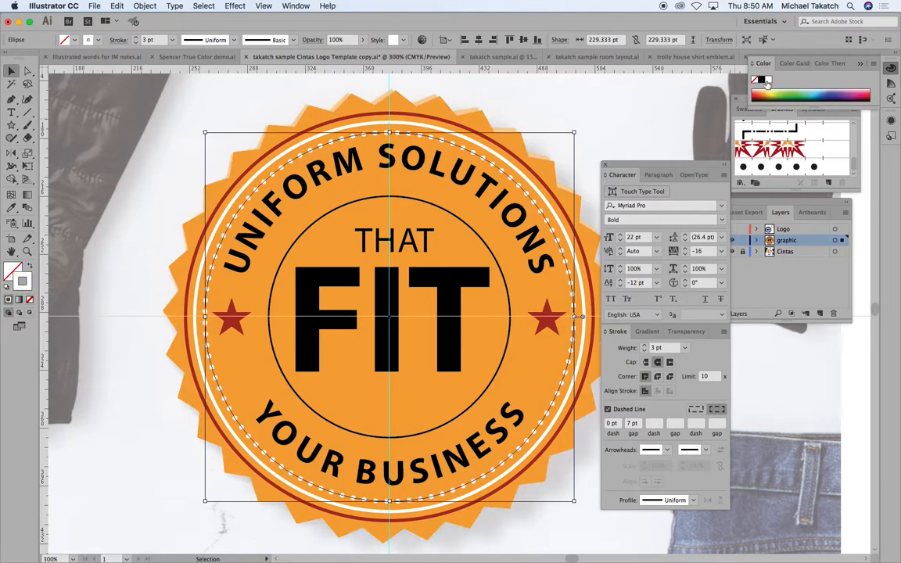
Give the inner circle around THAT FIT a white fill with no stroke
{"action": "left_click", "coordinate": [448, 216]}
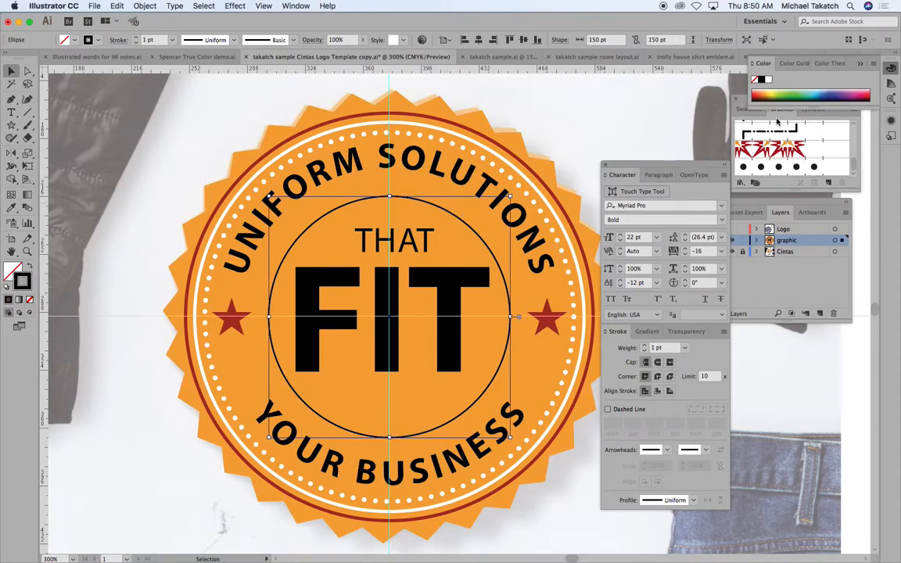
{"action": "left_click", "coordinate": [770, 82]}
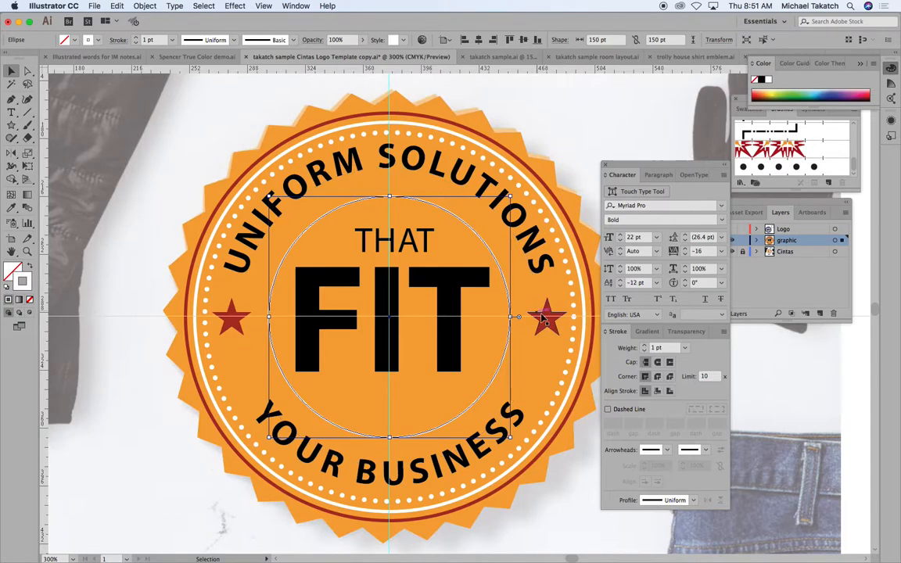
{"action": "left_click", "coordinate": [29, 266]}
Give both red stars a white fill with no stroke
{"action": "left_click", "coordinate": [231, 320]}
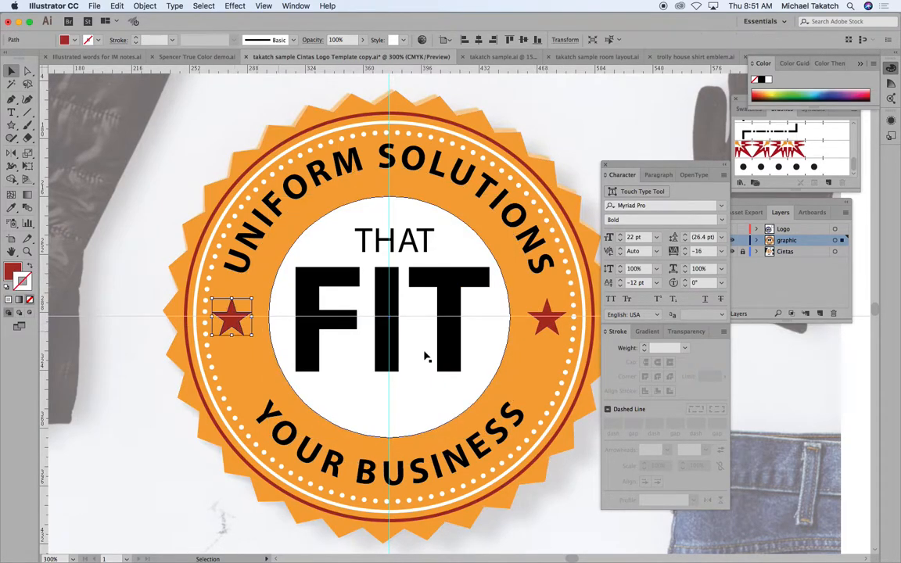
{"action": "left_click", "coordinate": [548, 324], "text": "shift"}
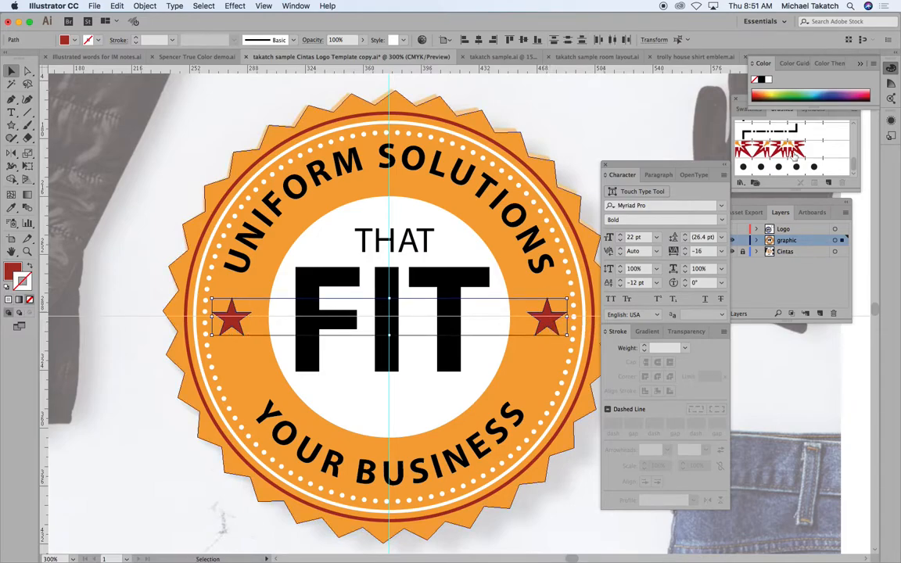
{"action": "left_click", "coordinate": [771, 81]}
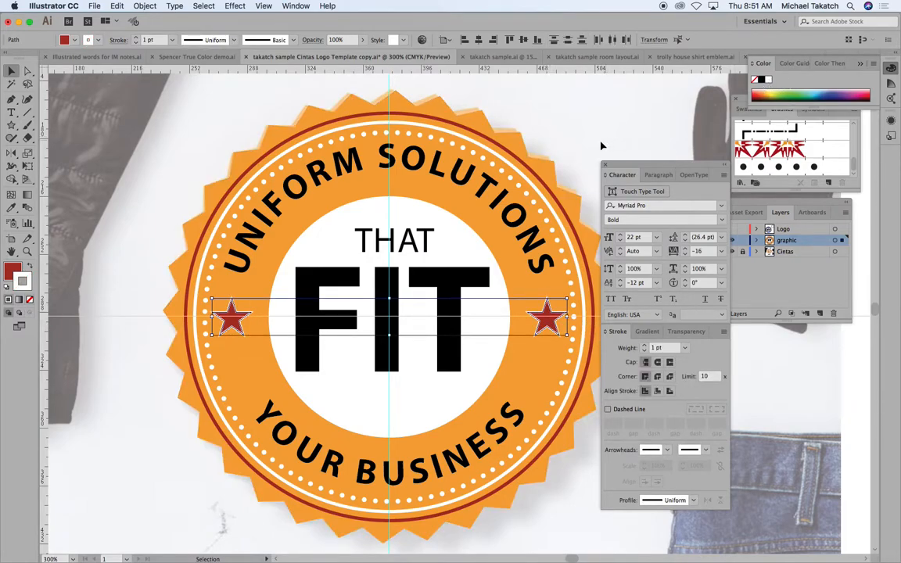
{"action": "left_click", "coordinate": [28, 266]}
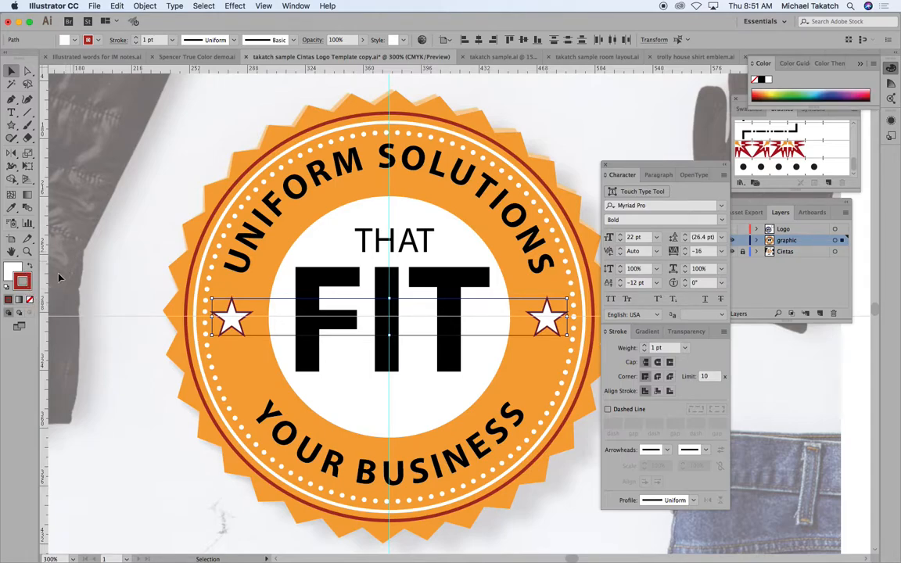
{"action": "left_click", "coordinate": [29, 299]}
{"action": "left_click", "coordinate": [121, 268]}
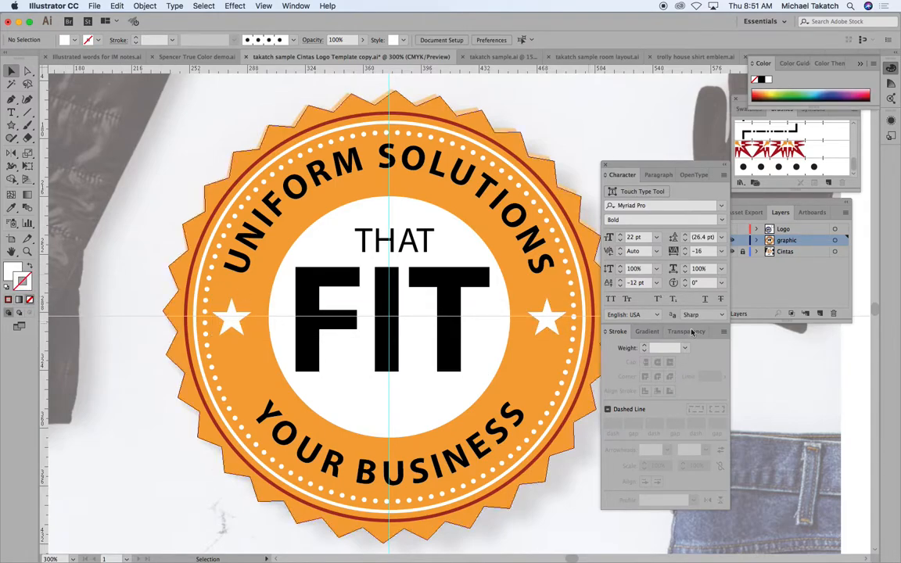
Hide the Cintas reference layer and show the finished badge in full-screen view without panels
{"action": "left_click", "coordinate": [732, 252]}
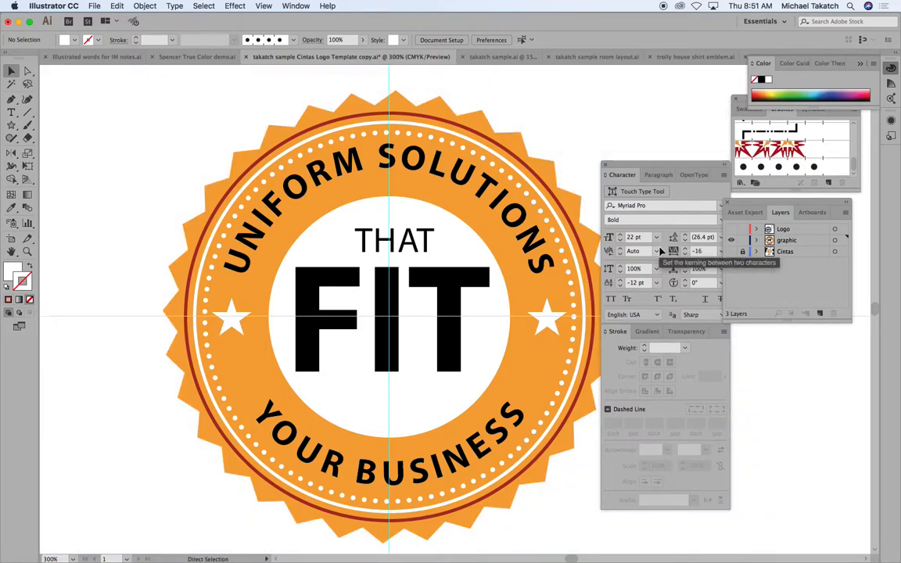
{"action": "key", "text": "Tab"}
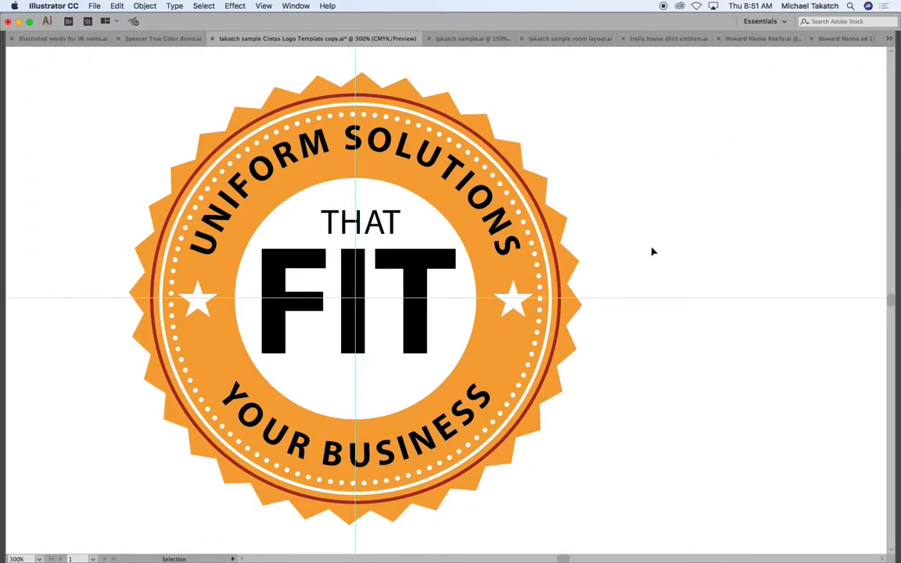
{"action": "key", "text": "f"}
{"action": "key", "text": "f"}
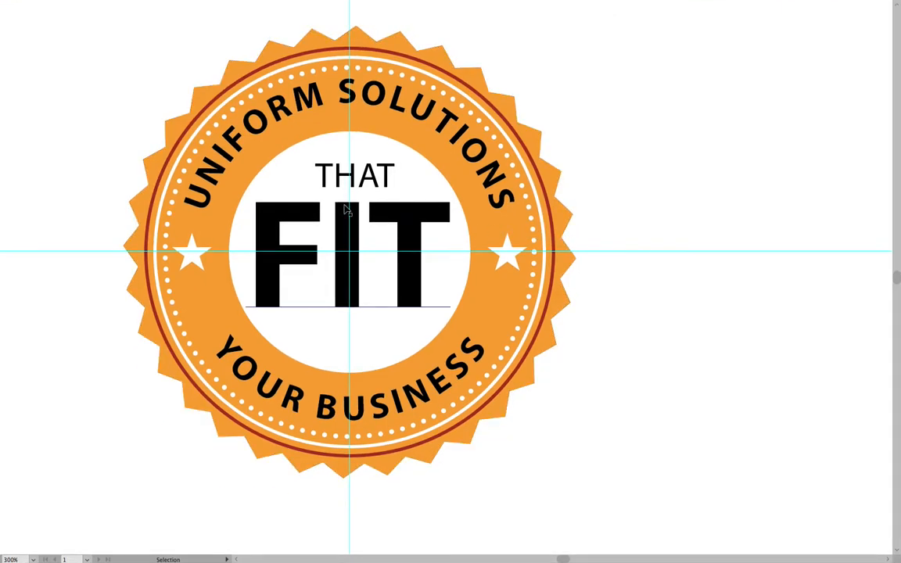
{"action": "left_click", "coordinate": [281, 201]}
{"action": "scroll", "coordinate": [283, 201], "scroll_direction": "left", "scroll_amount": 3}
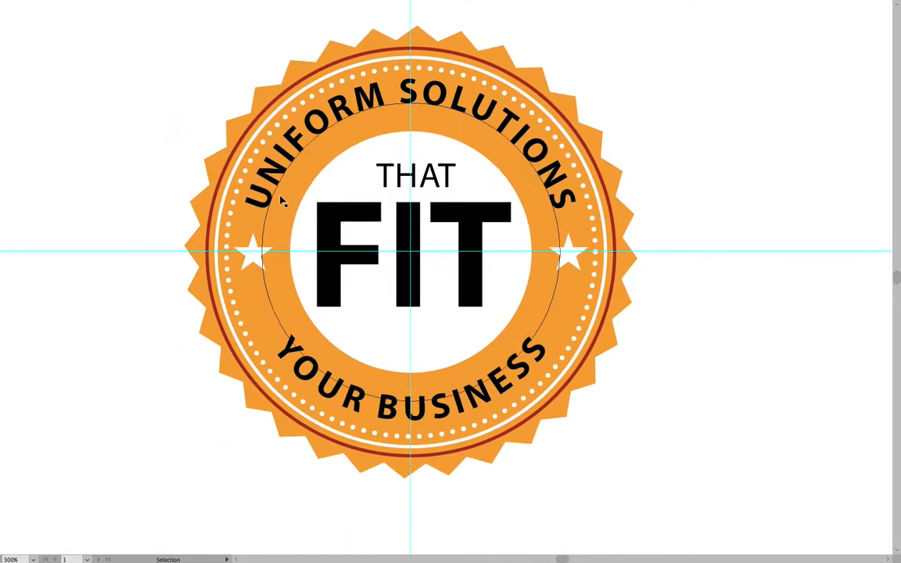
{"action": "scroll", "coordinate": [284, 201], "scroll_direction": "up", "scroll_amount": 1}
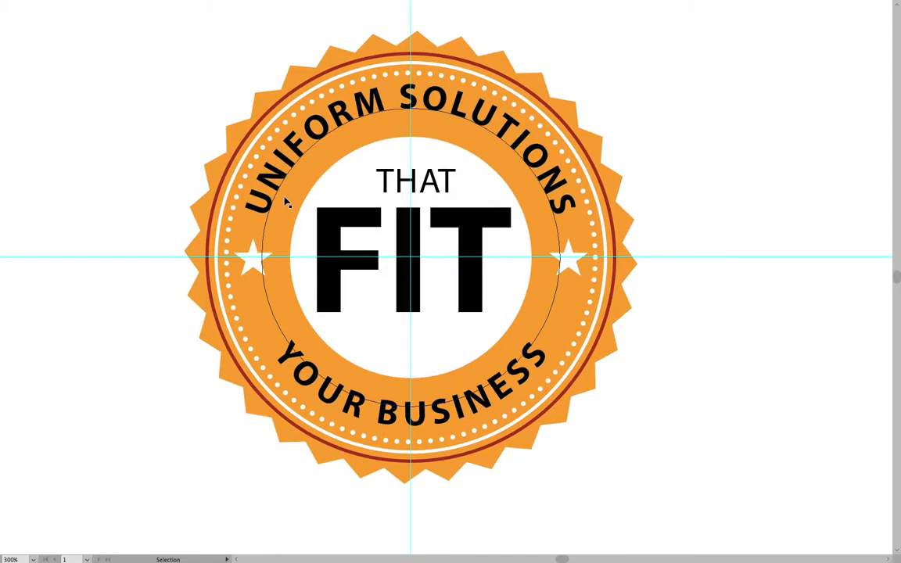
{"action": "key", "text": "super+Tab"}
{"action": "left_click", "coordinate": [233, 289]}
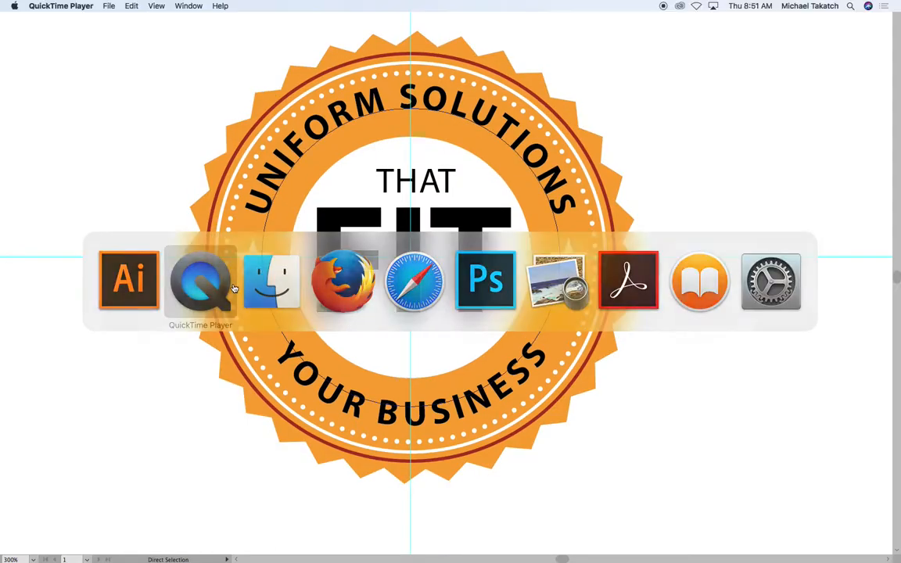